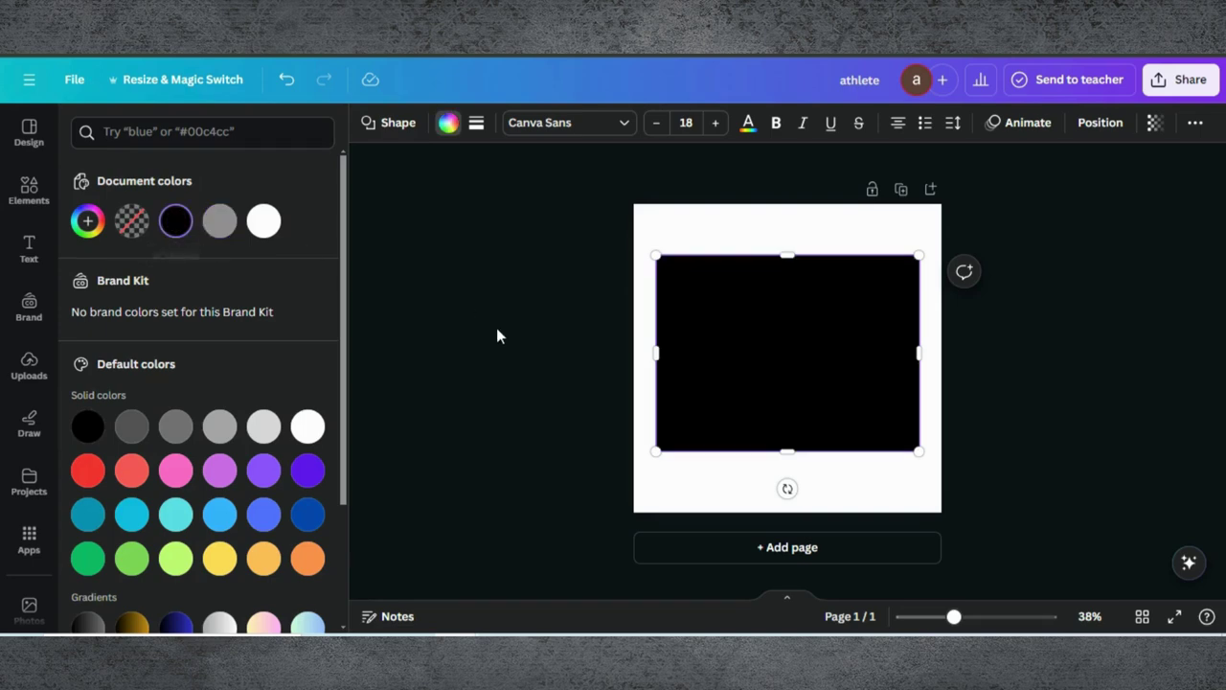
Step: Move the black rectangle slightly down so it is centred on the page
click(791, 467)
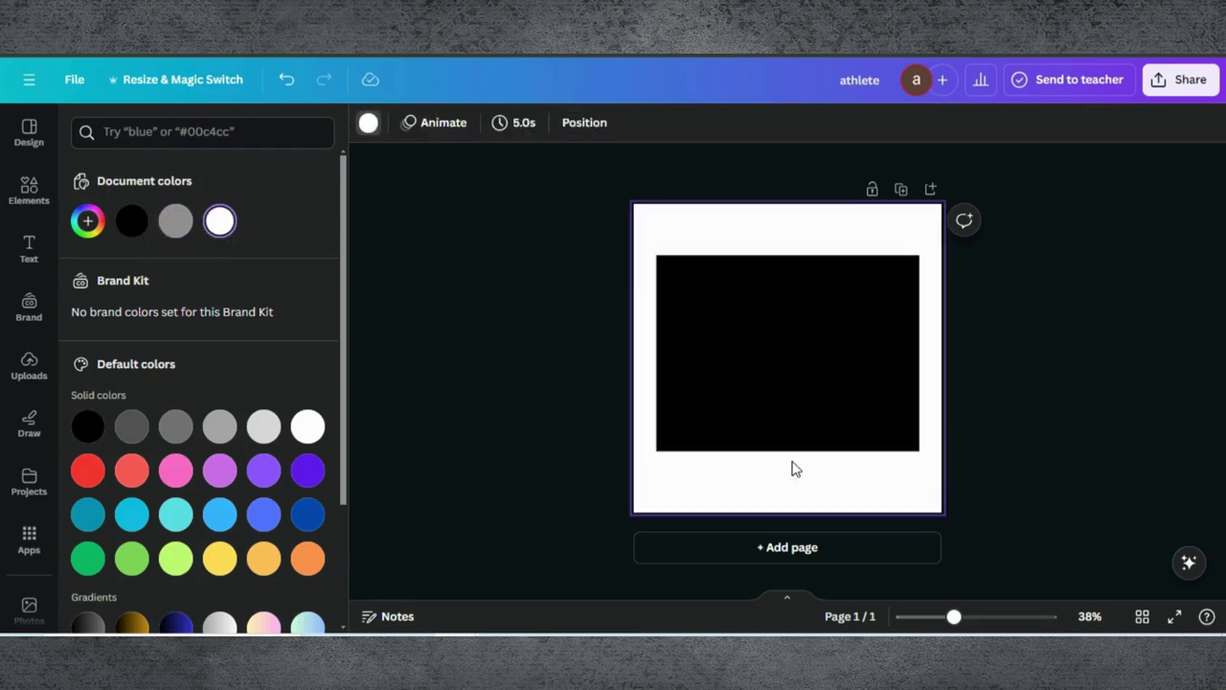
drag(804, 355, 805, 360)
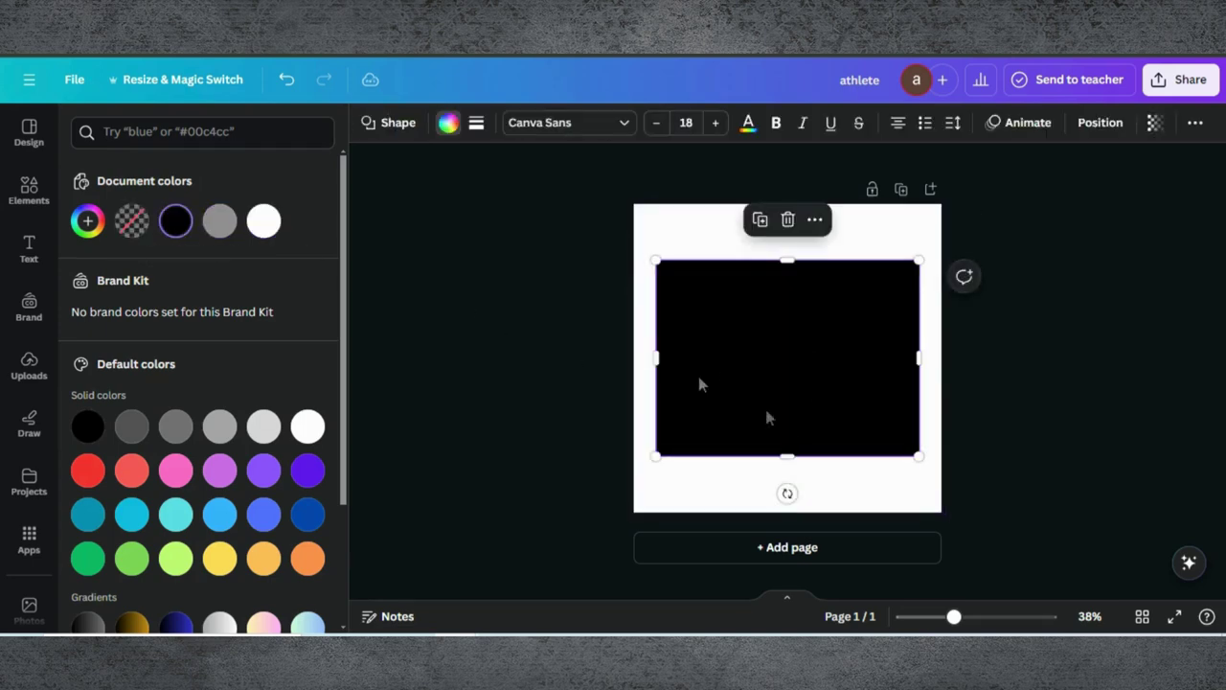
Step: Add a heading reading ATHLETE and place it over the middle of the black rectangle
click(26, 249)
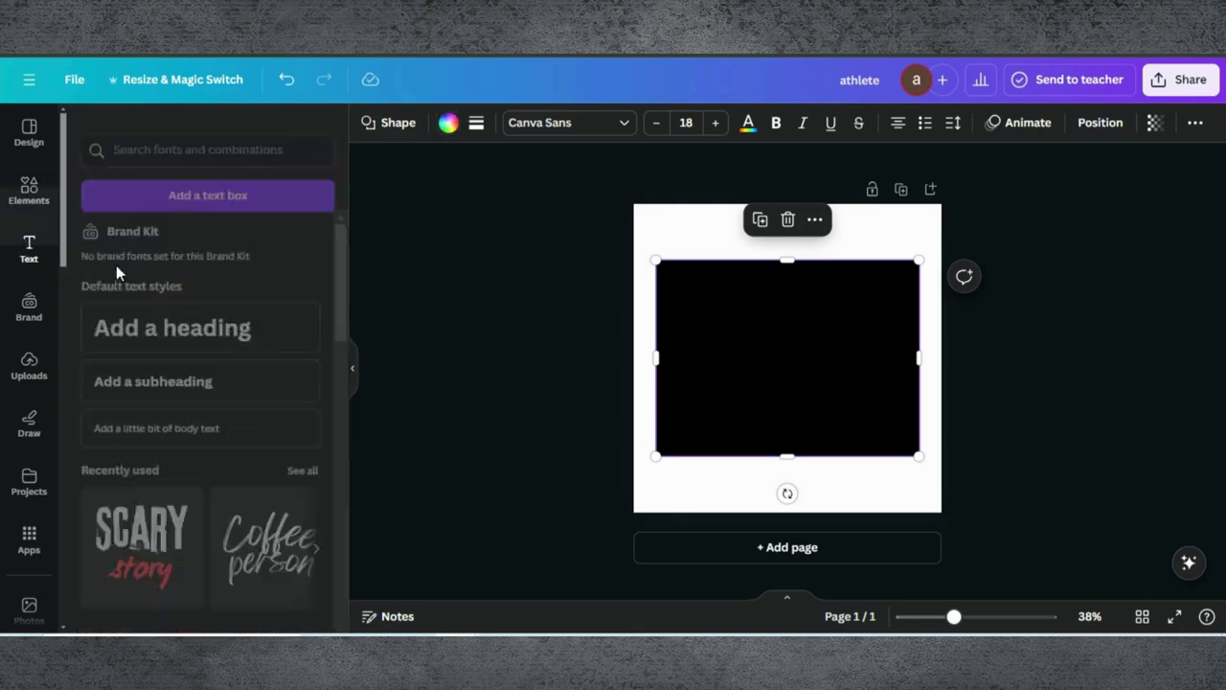
click(127, 300)
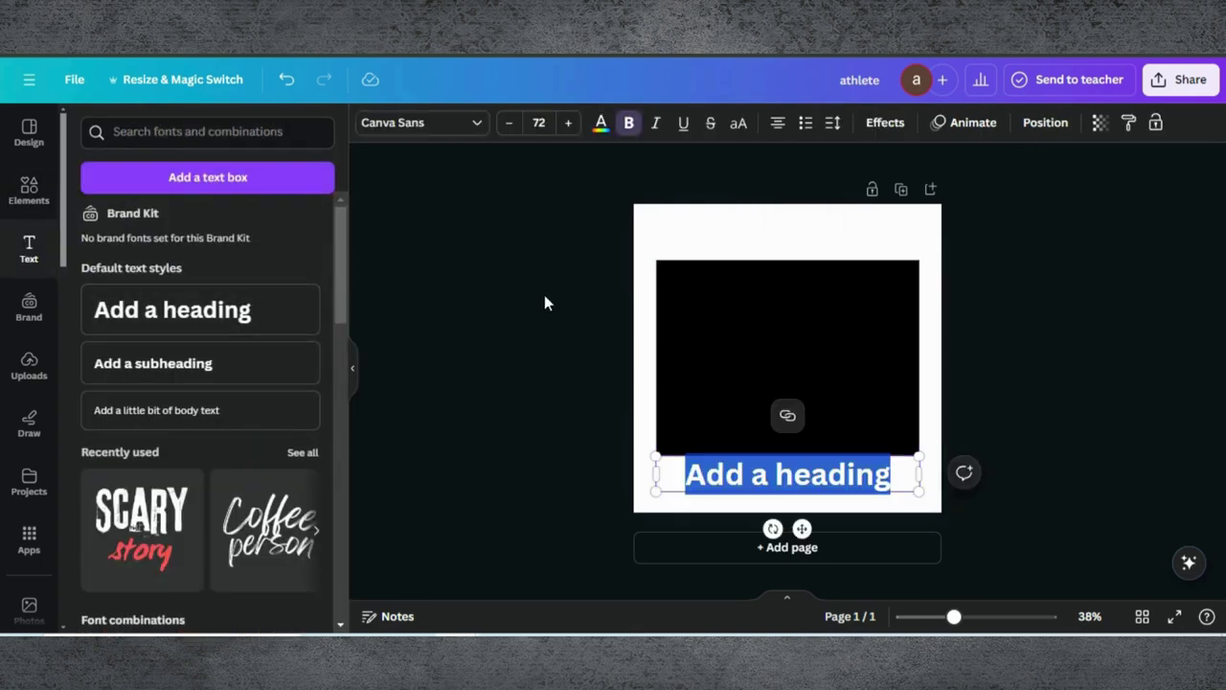
text(ATHLETE)
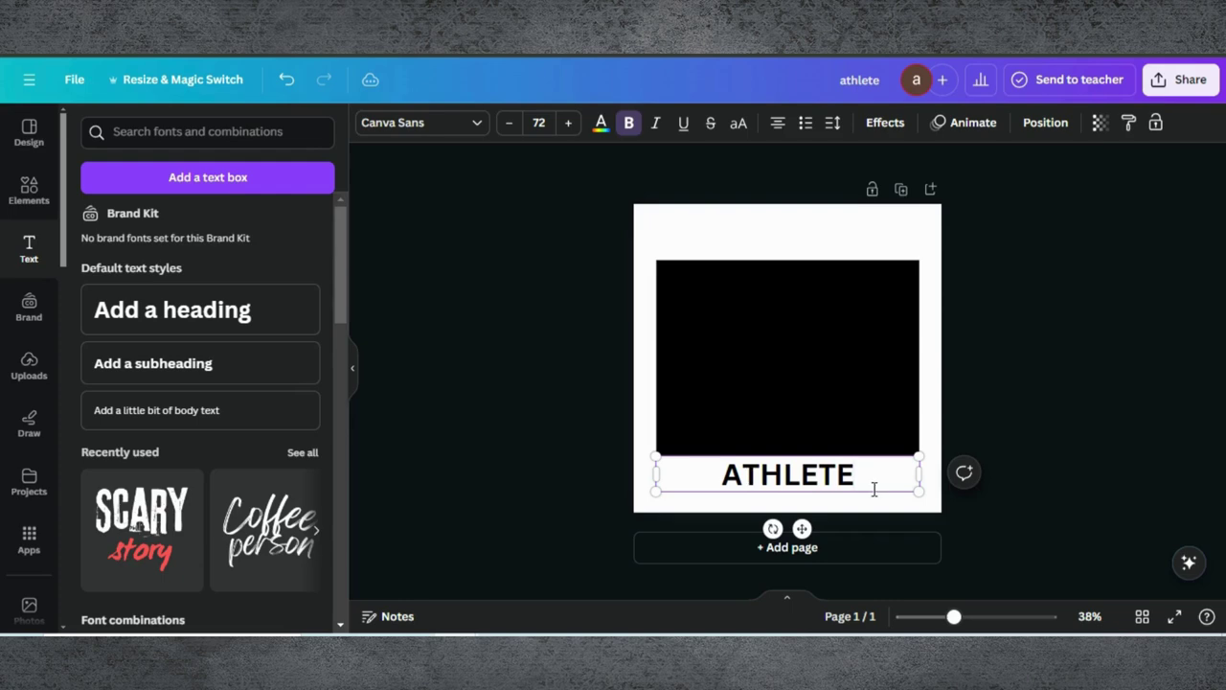
drag(802, 528, 793, 413)
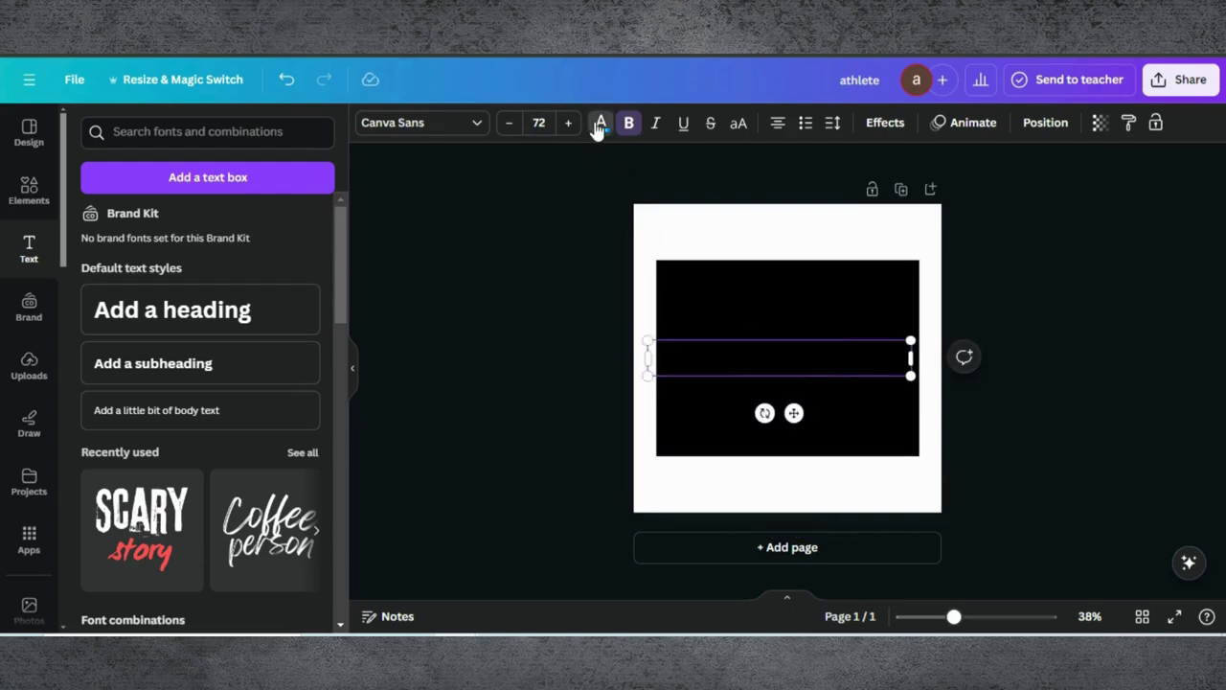
Step: Colour the ATHLETE text white and set its font to Anton
click(598, 125)
click(176, 222)
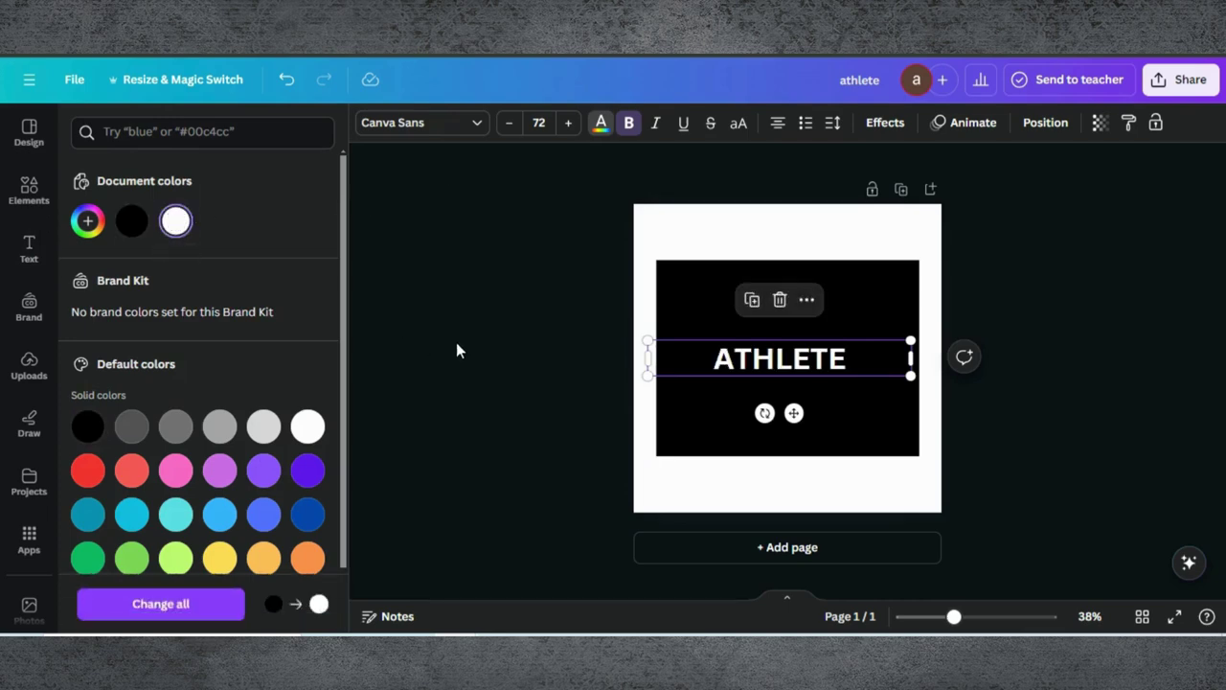
click(421, 122)
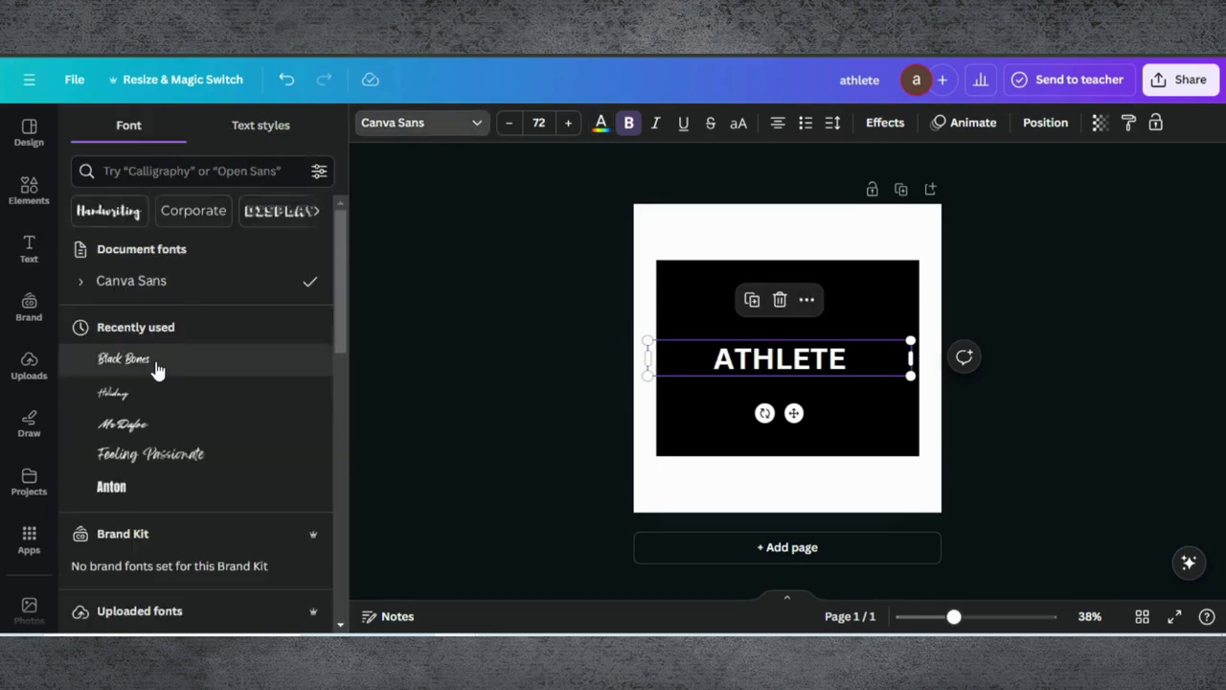
click(152, 488)
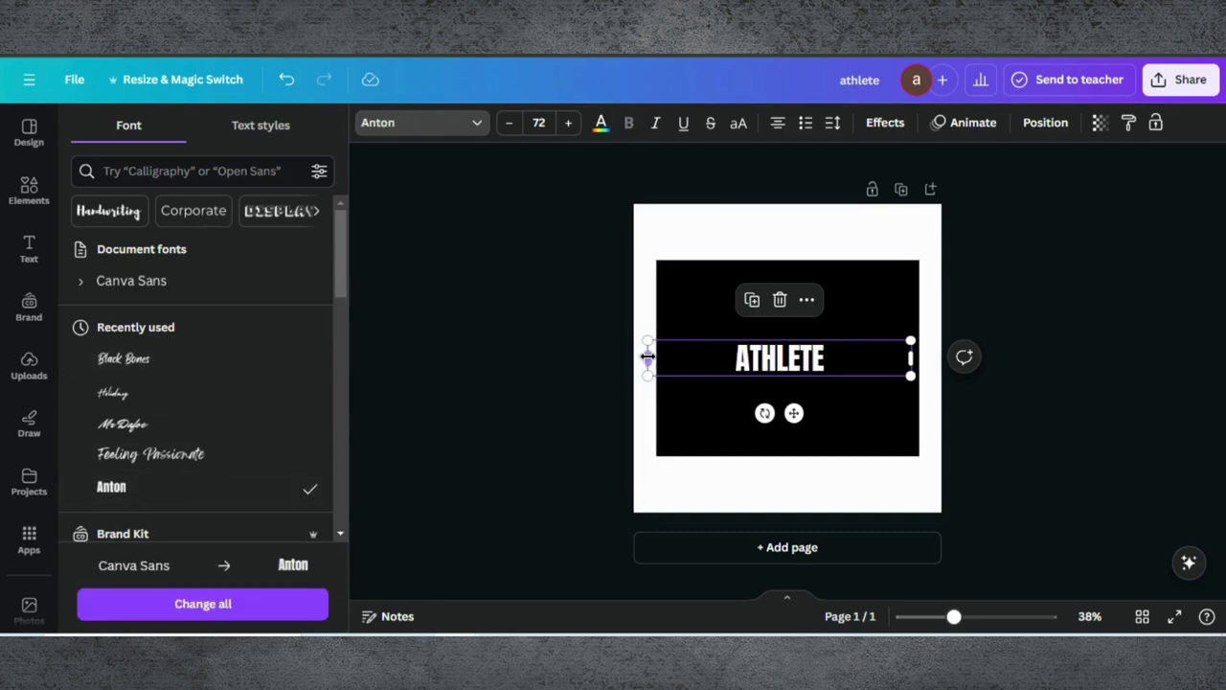
Step: Enlarge the ATHLETE text to about size 191, centre it on the black rectangle and tilt it upward to the right
drag(647, 357, 648, 429)
drag(750, 379, 769, 355)
drag(909, 314, 926, 310)
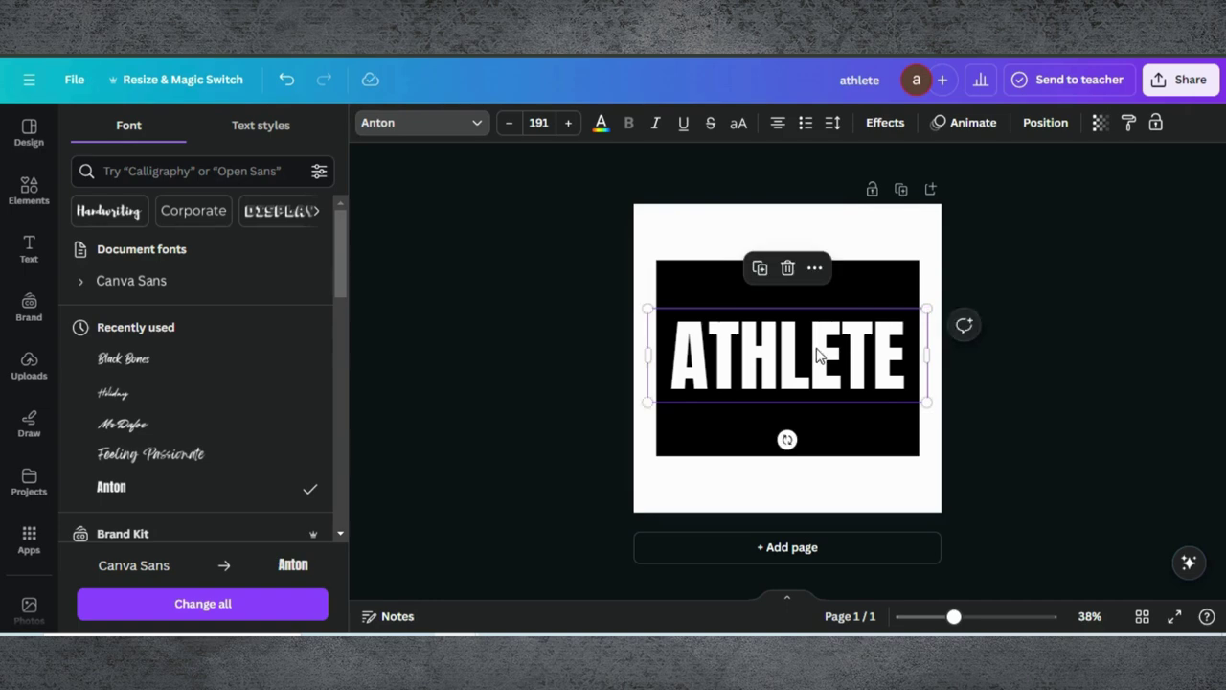
drag(815, 352, 815, 350)
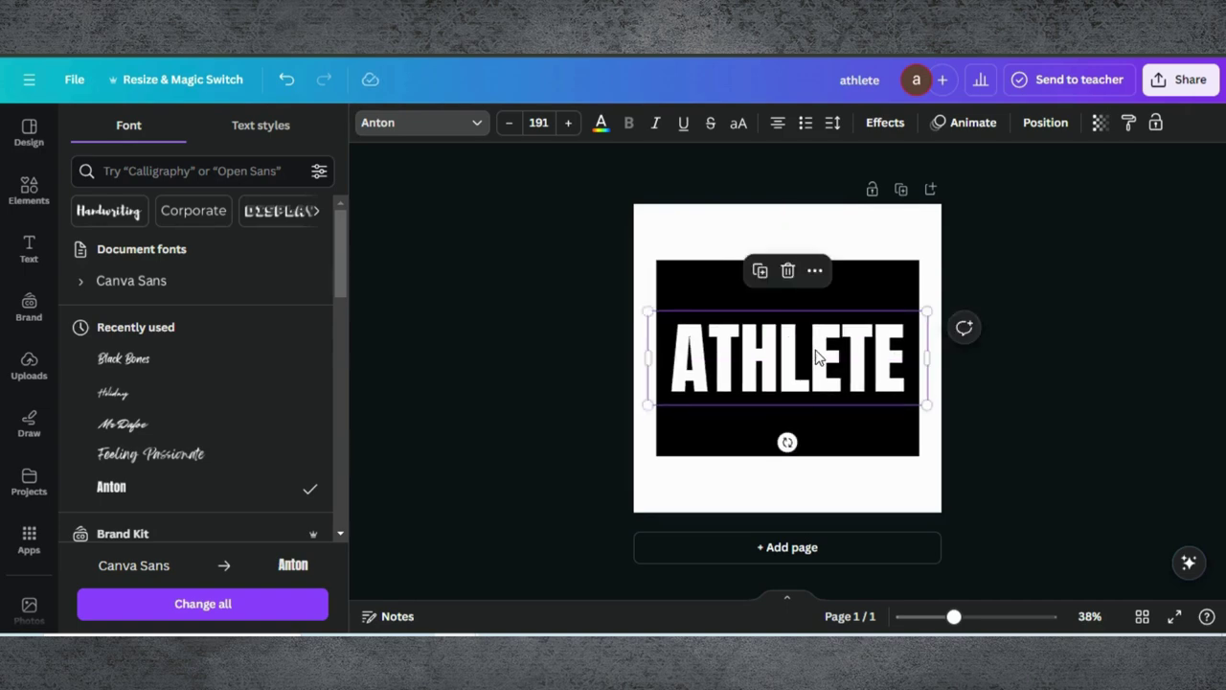
drag(788, 442, 805, 435)
click(989, 387)
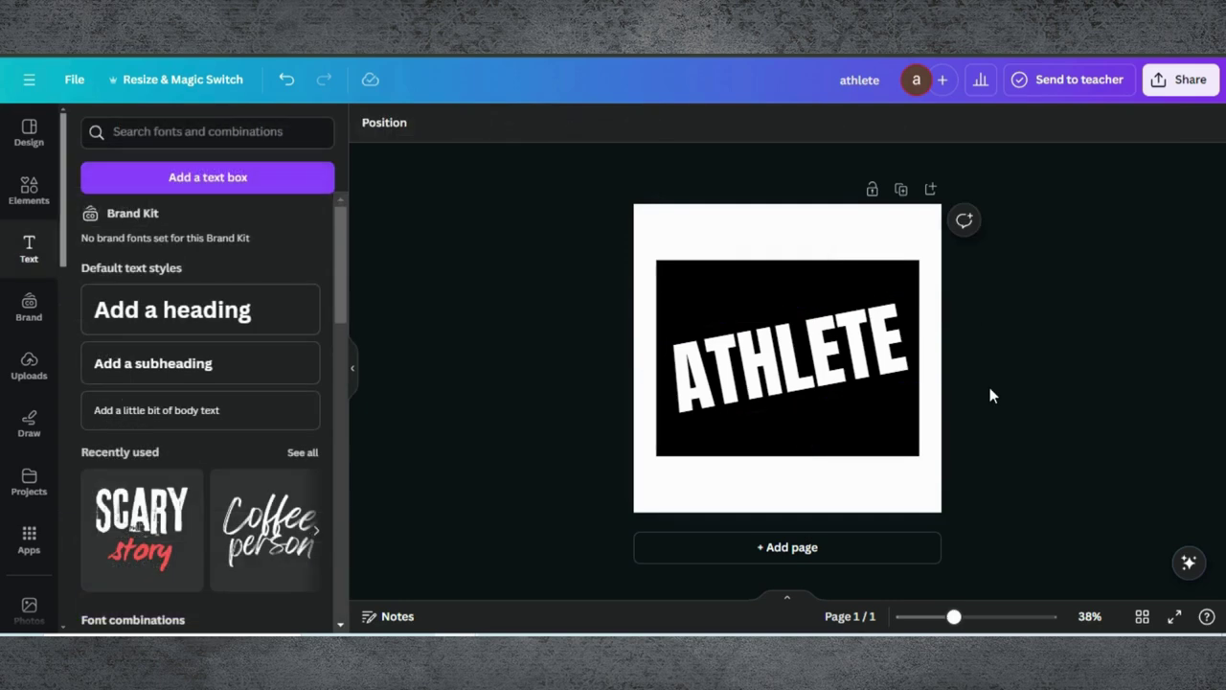
Step: Download the design as a PNG at size multiplier 2.125
click(1176, 83)
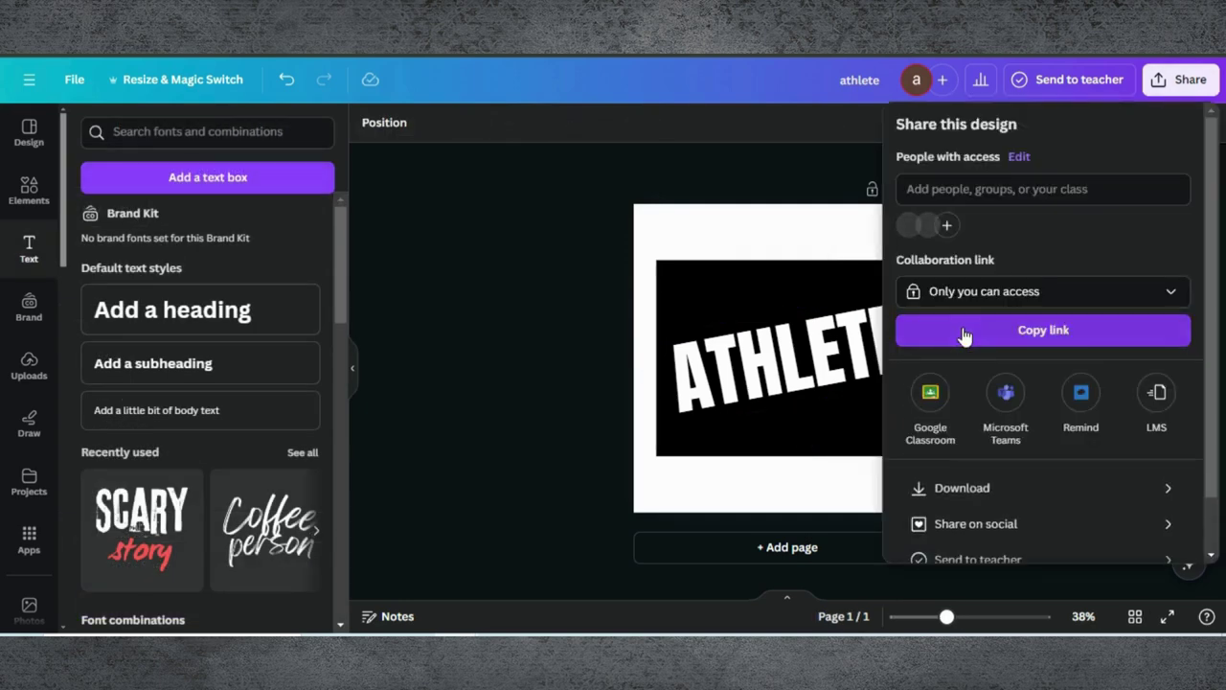
scroll(961, 423, down, 1)
click(967, 431)
drag(950, 249, 1057, 252)
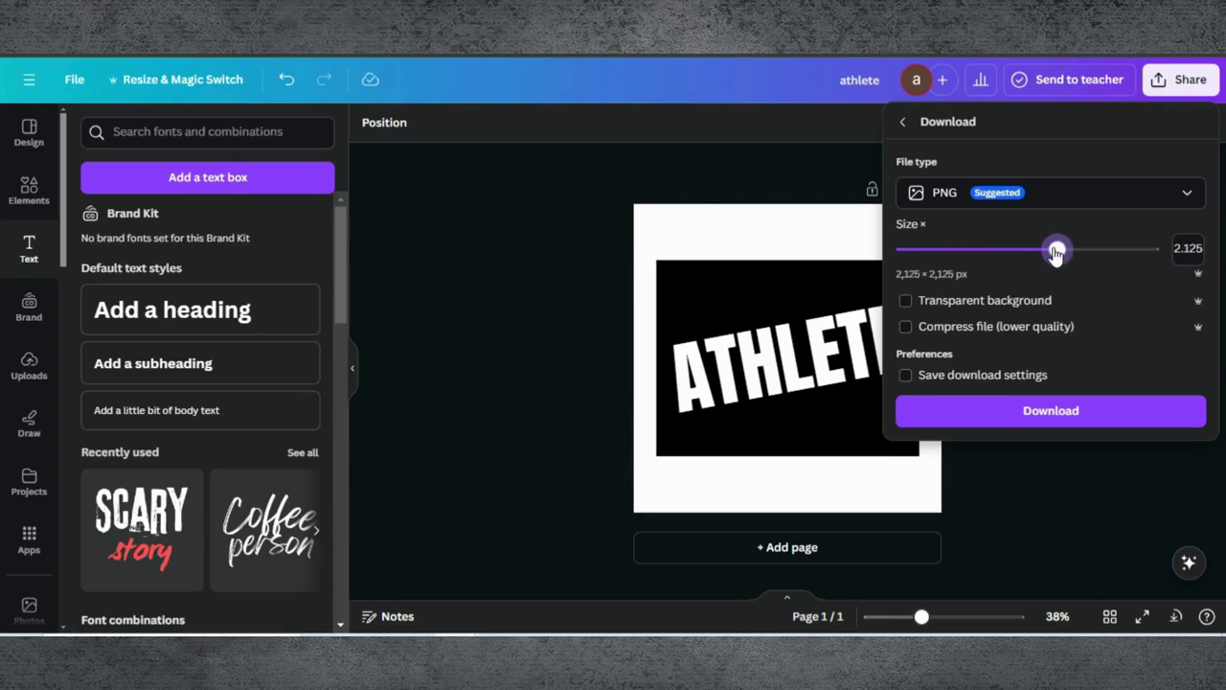
click(1017, 412)
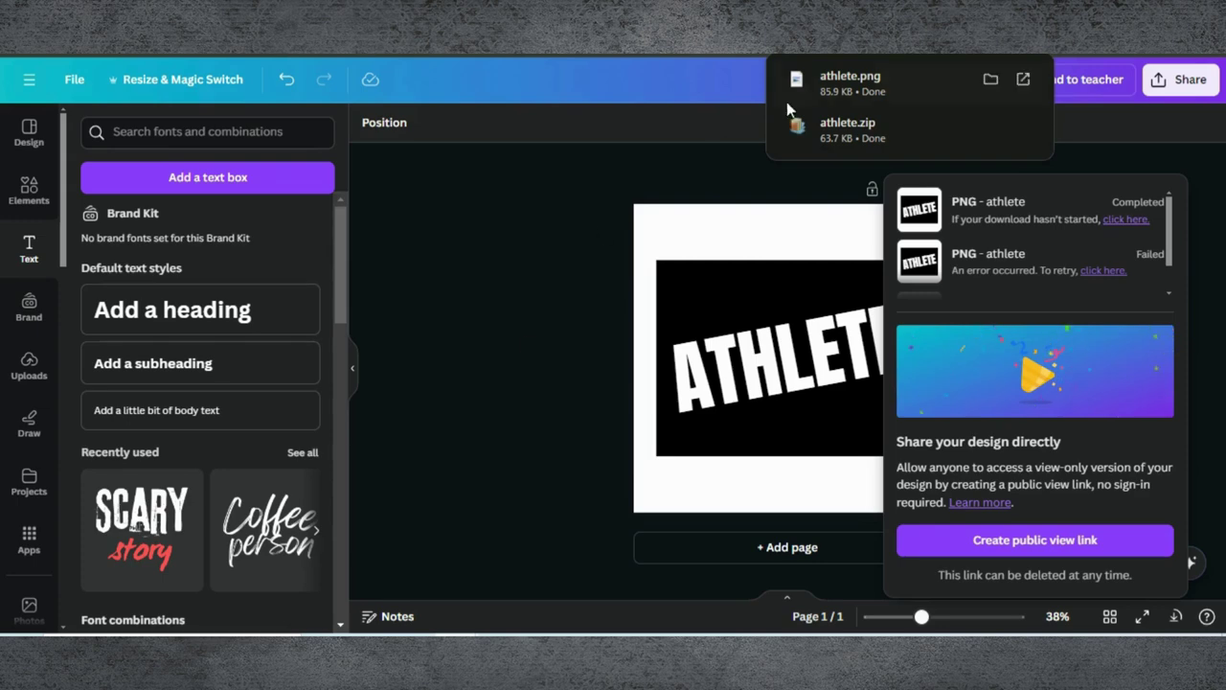
Step: Upload athlete.png, add a blank second page and place the uploaded image on it
drag(786, 100, 269, 345)
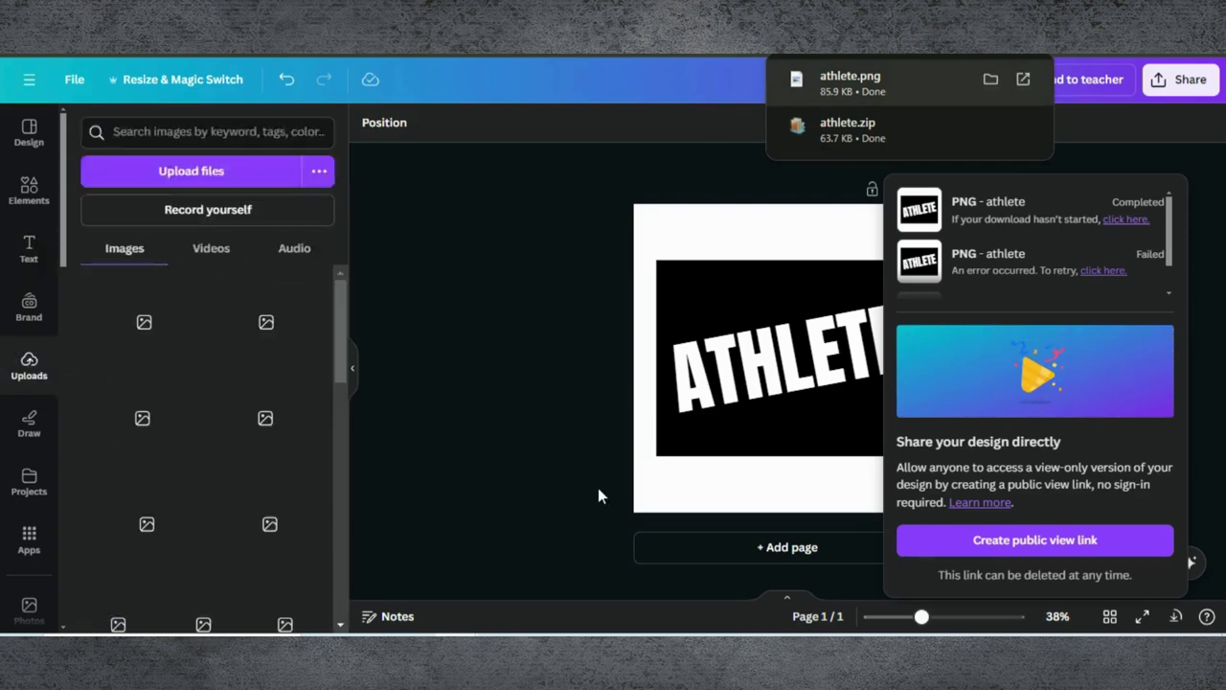
click(682, 561)
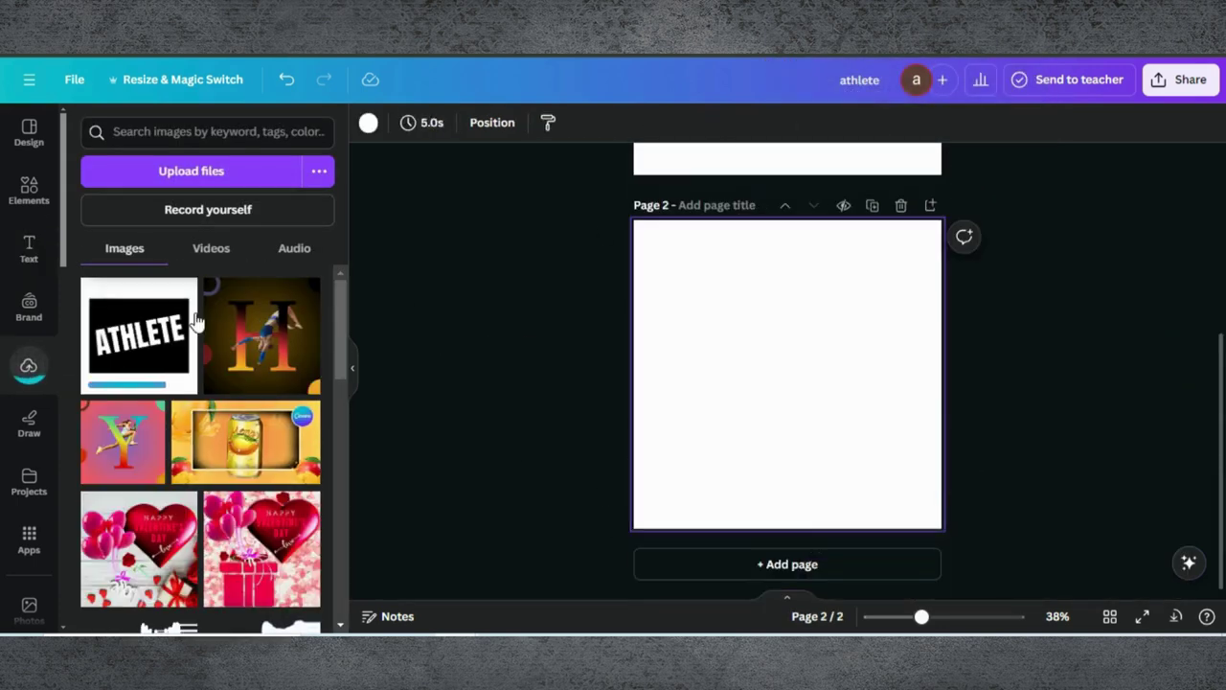
click(139, 322)
Step: Enlarge the ATHLETE image until its black rectangle spans the width of page 2, and apply the background remover to it
drag(802, 397, 739, 316)
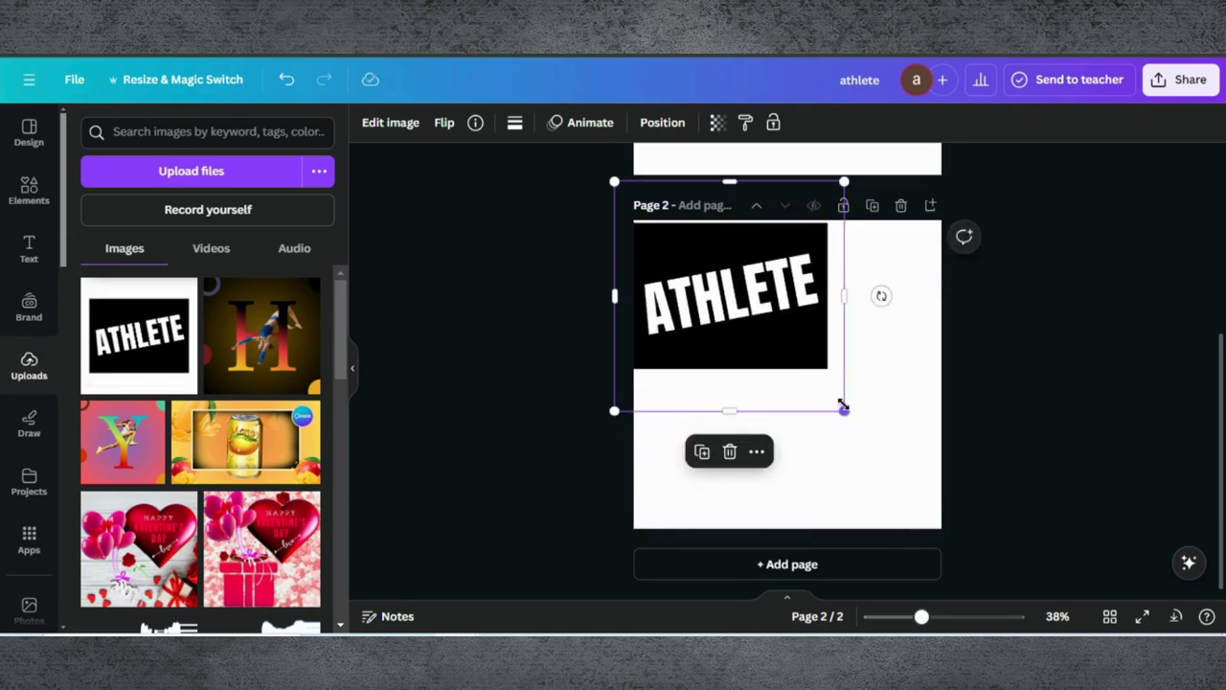
drag(847, 415, 947, 572)
drag(863, 443, 854, 452)
drag(969, 544, 981, 556)
drag(837, 446, 819, 438)
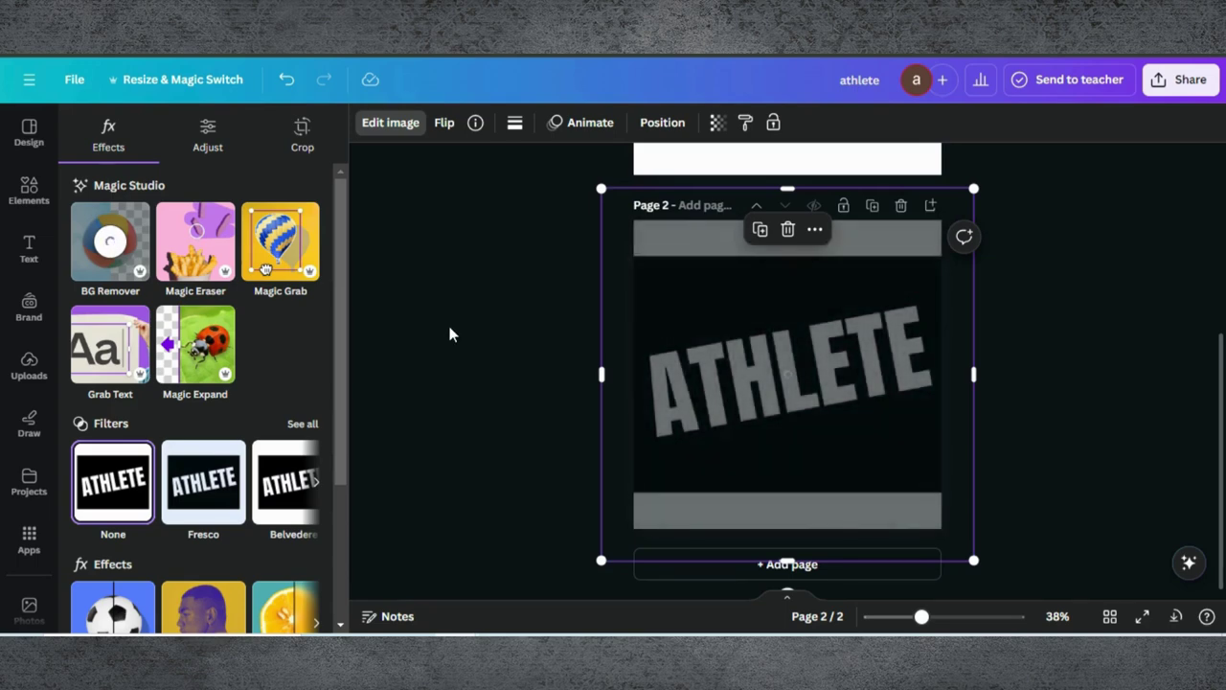
key(Escape)
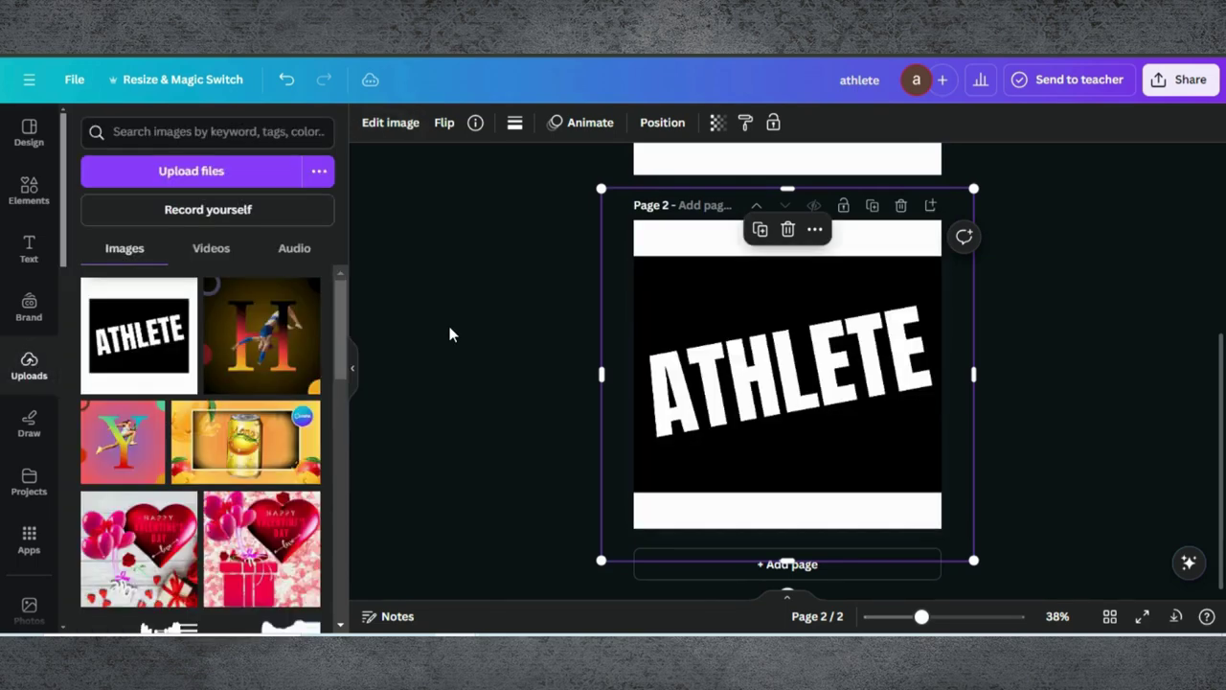
Step: Add a square shape to page 2 and stretch it into a horizontal band across the full page width
click(29, 191)
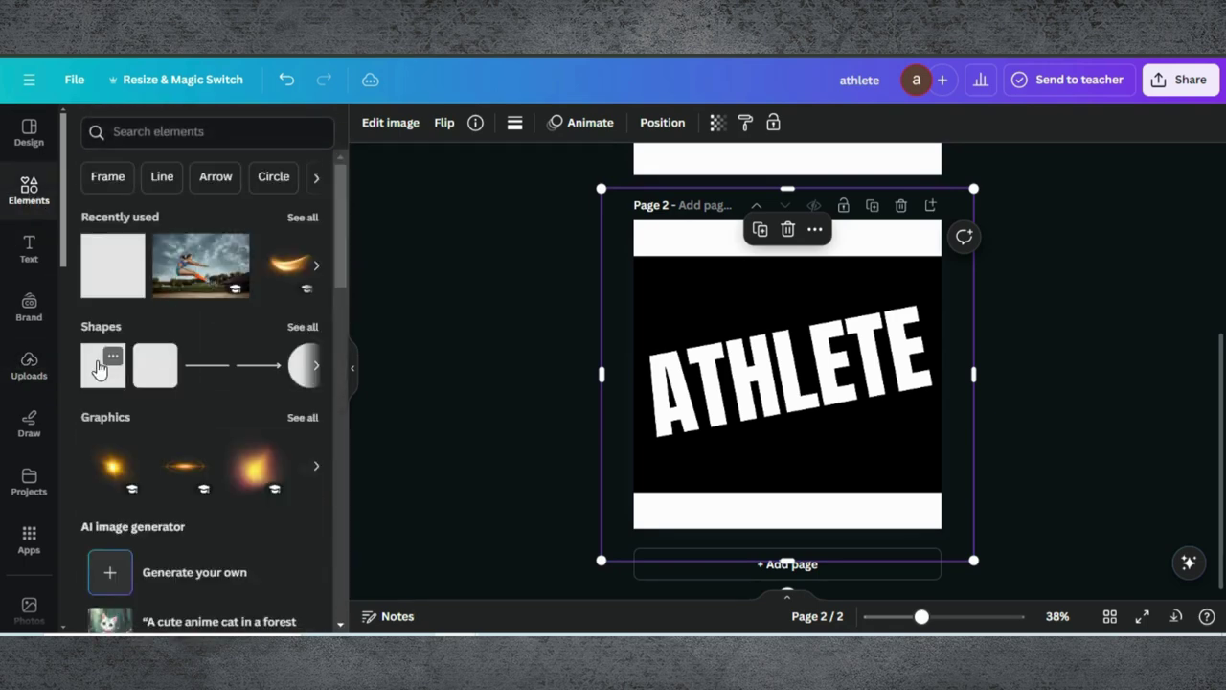
click(99, 367)
drag(777, 380, 734, 389)
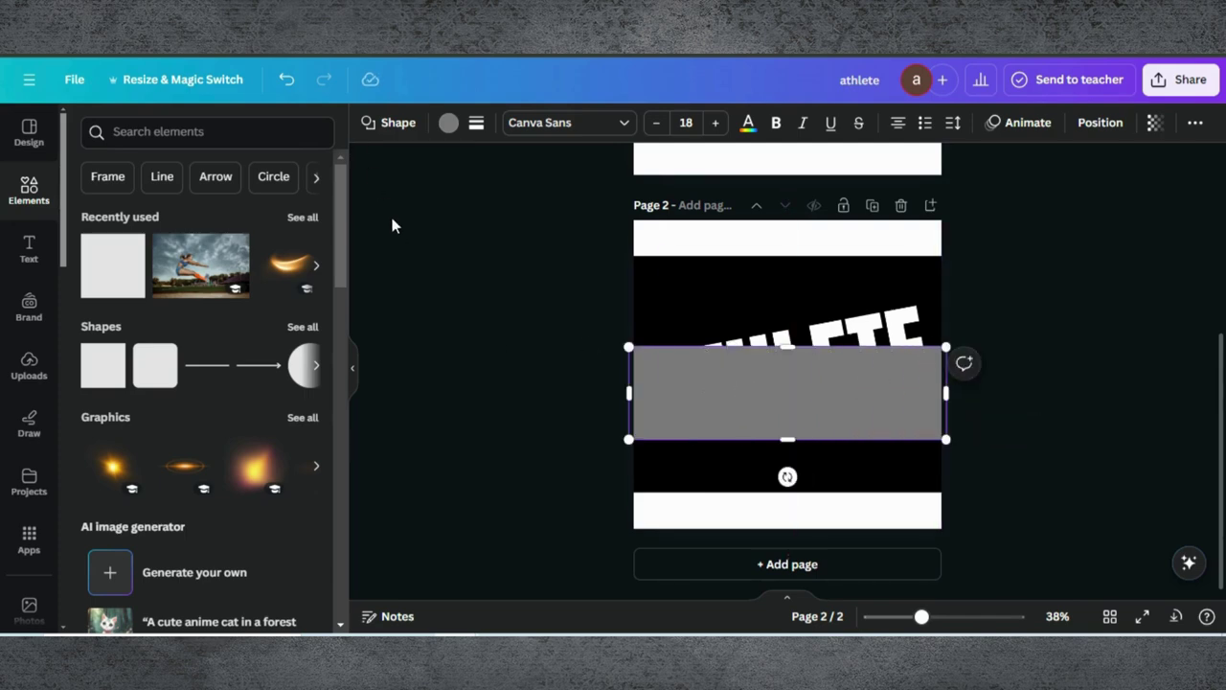
Step: Fill the band with the preset red-to-orange gradient in the left-to-right style
click(448, 123)
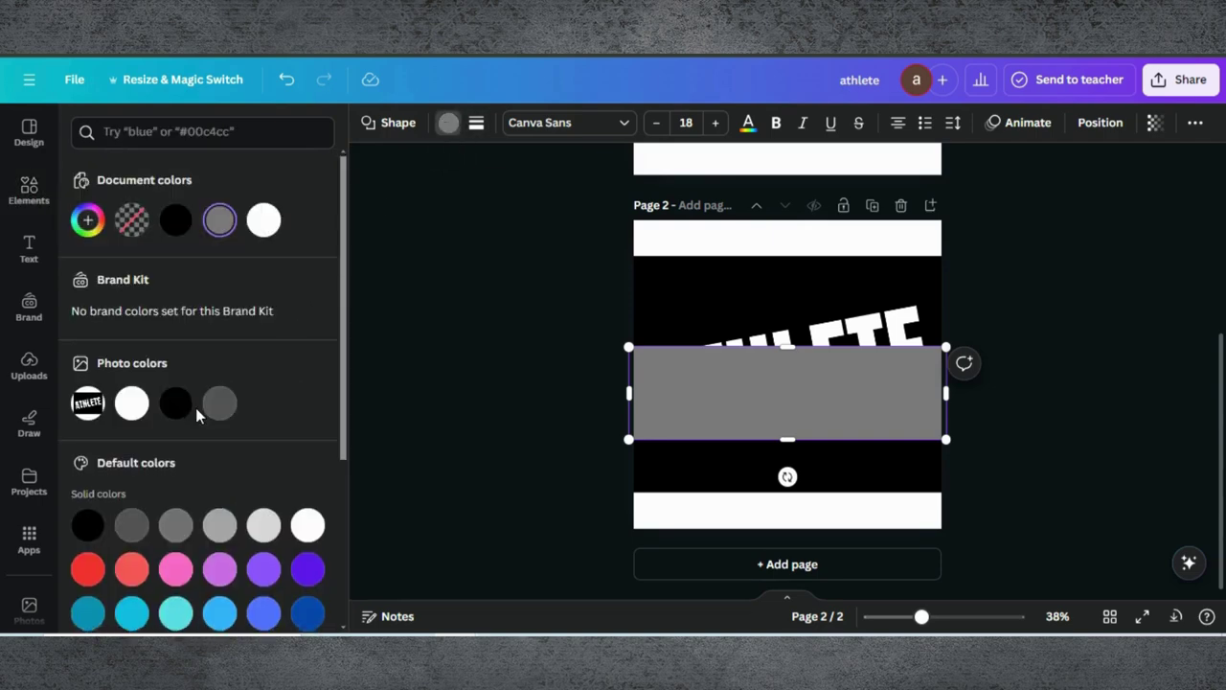
scroll(196, 415, down, 3)
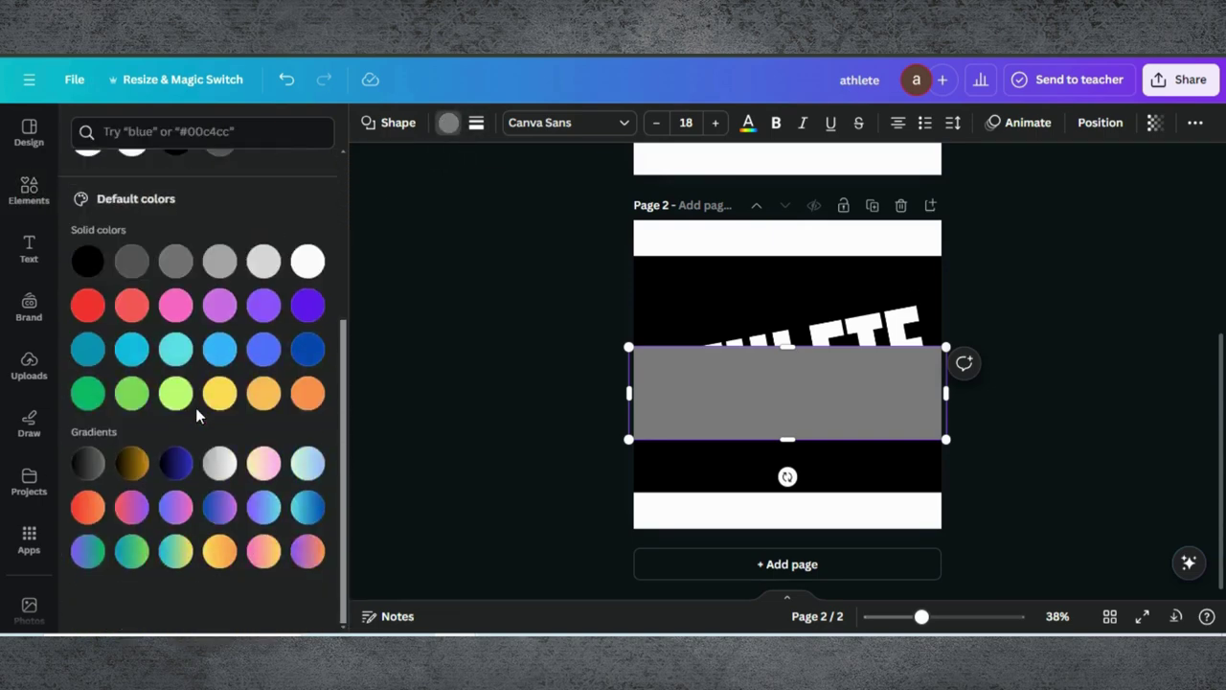
click(93, 508)
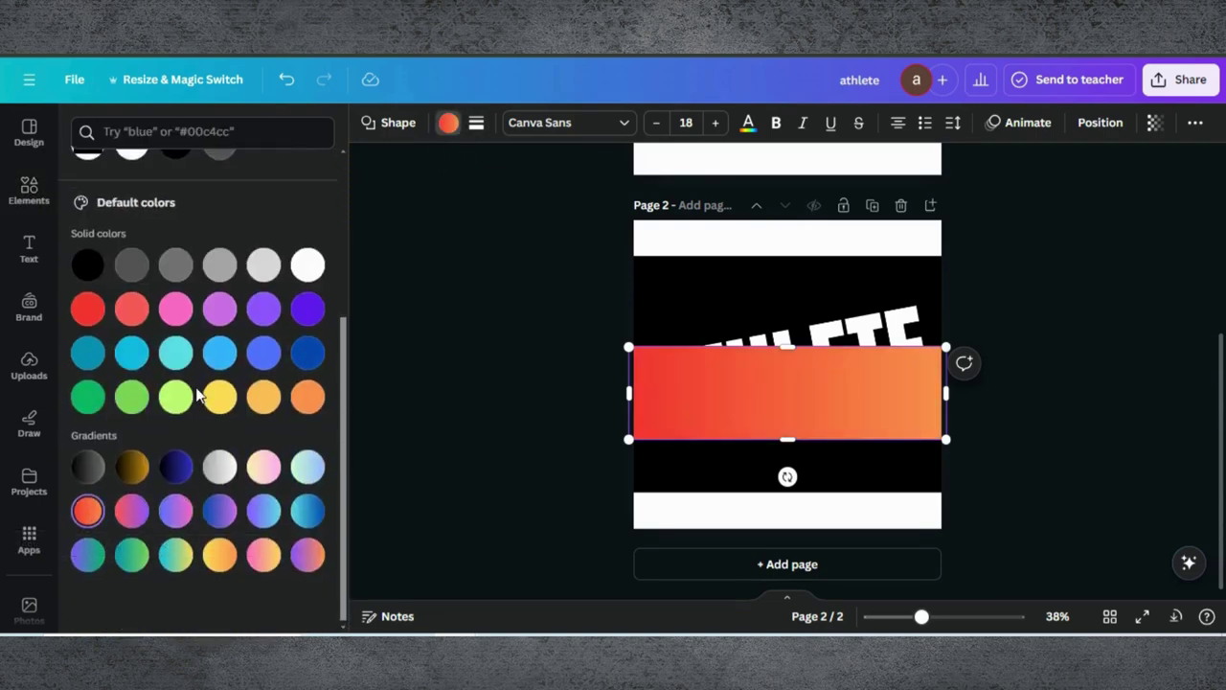
scroll(199, 393, up, 3)
click(88, 221)
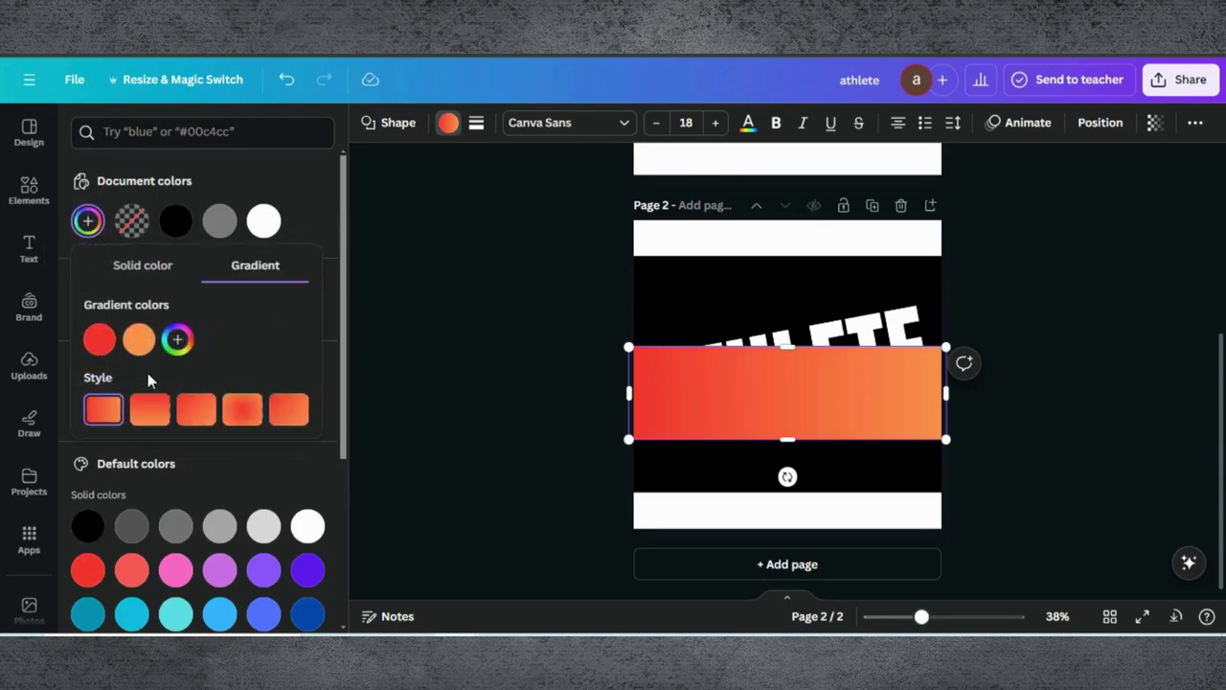
click(189, 412)
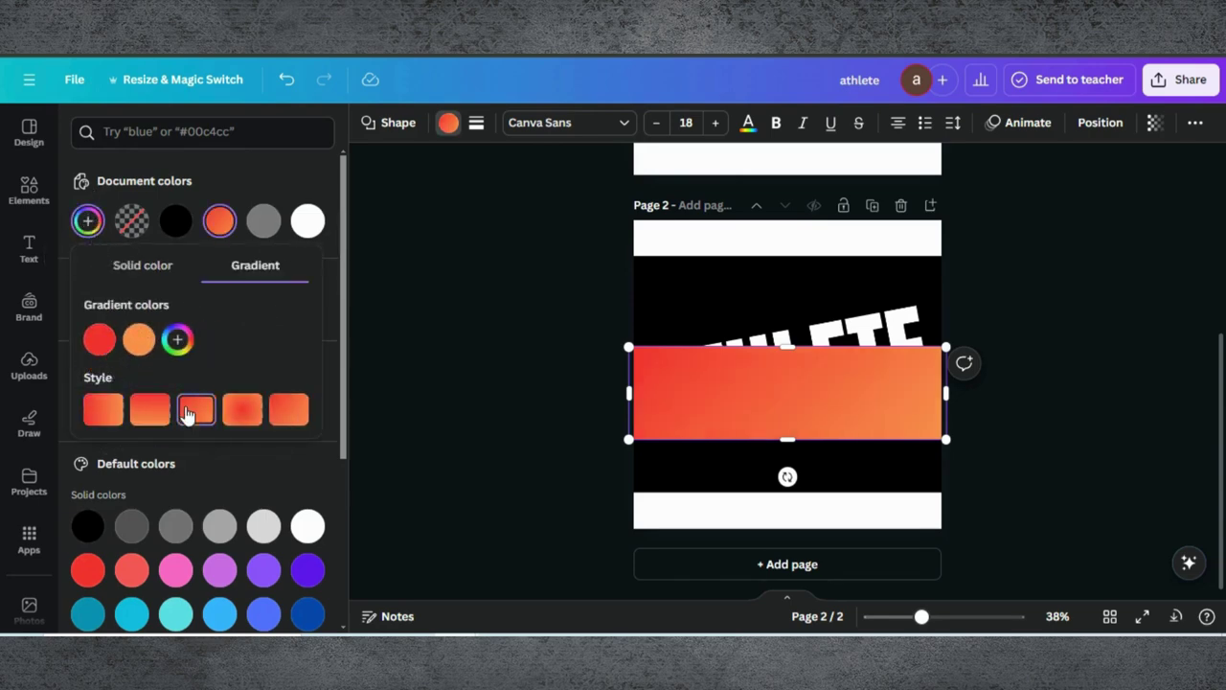
click(104, 411)
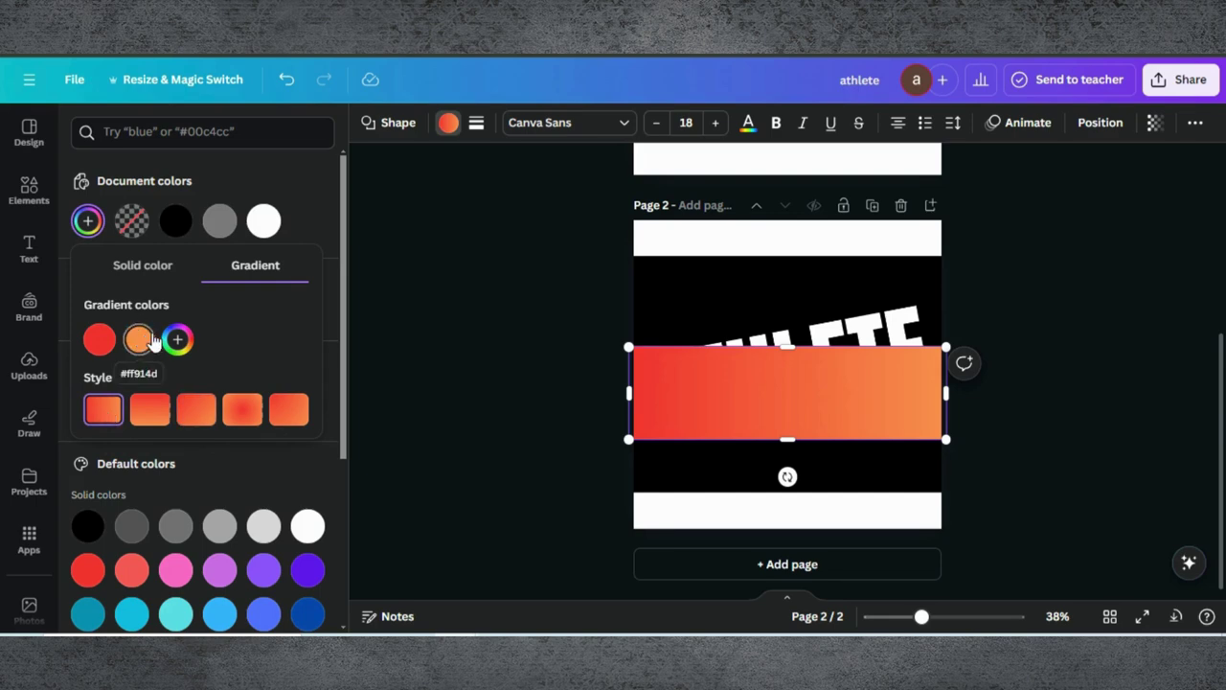
Step: Change the band gradient's orange colour to a muted tan, #DE9B71
click(104, 339)
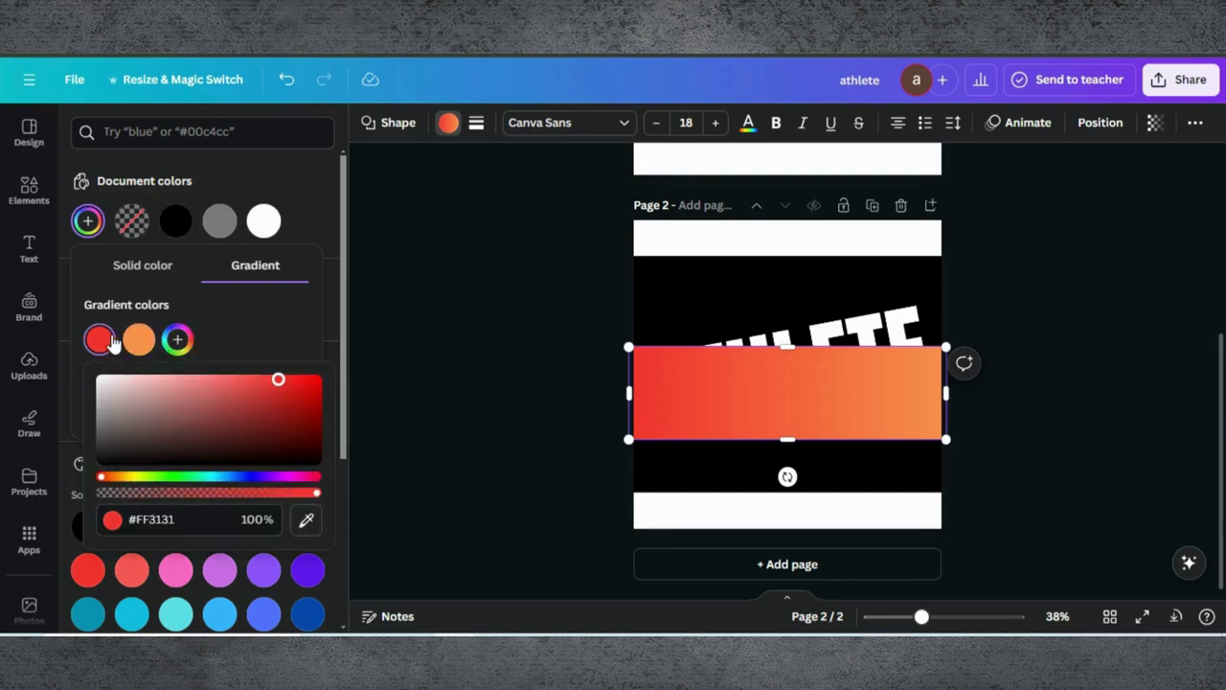
click(139, 339)
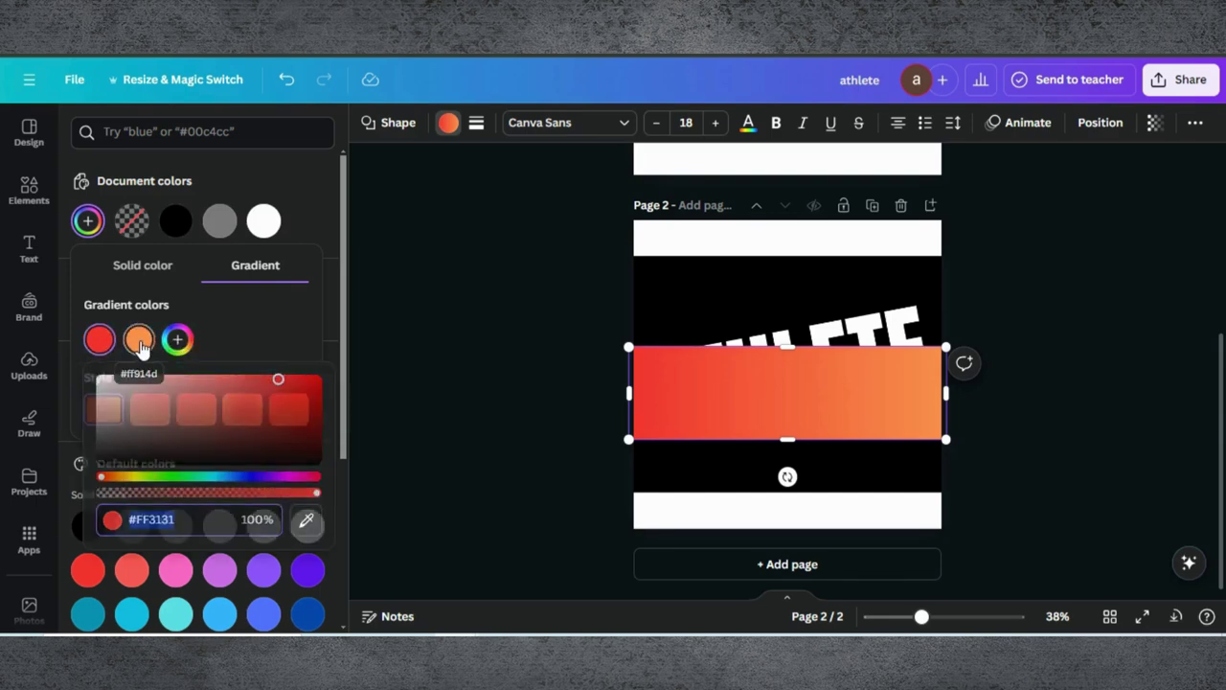
click(259, 387)
drag(257, 393, 253, 393)
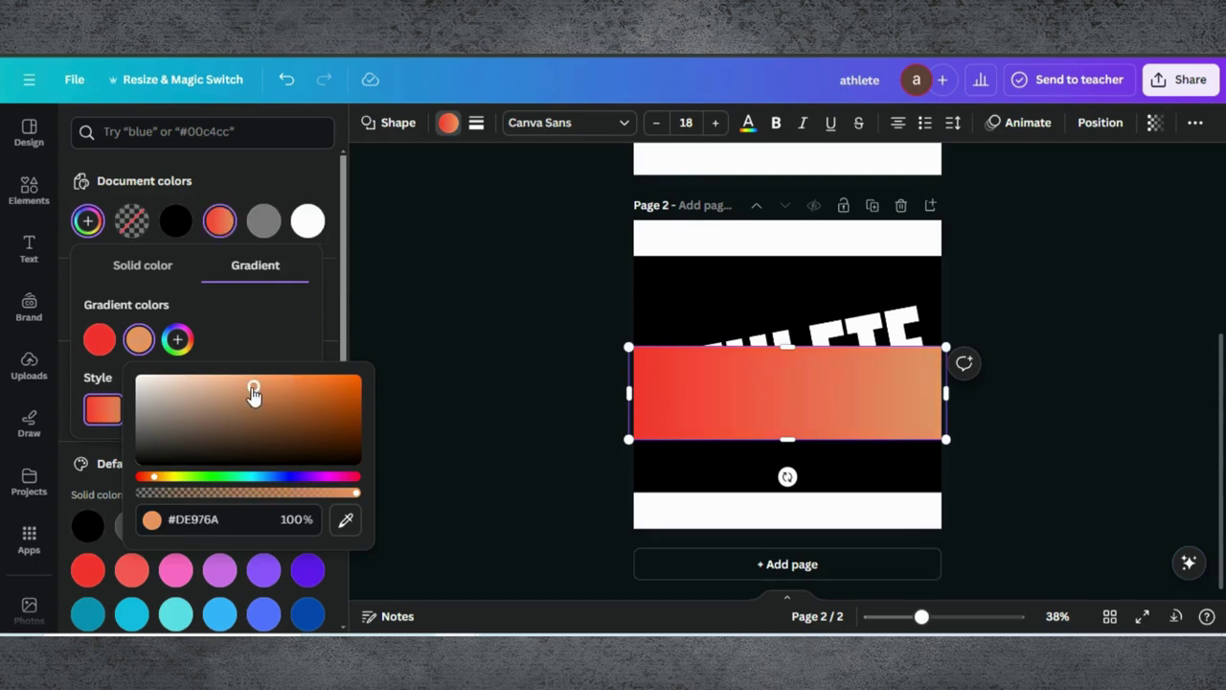
Step: Add a third colour to the end of the band's gradient and make it lime green
click(177, 339)
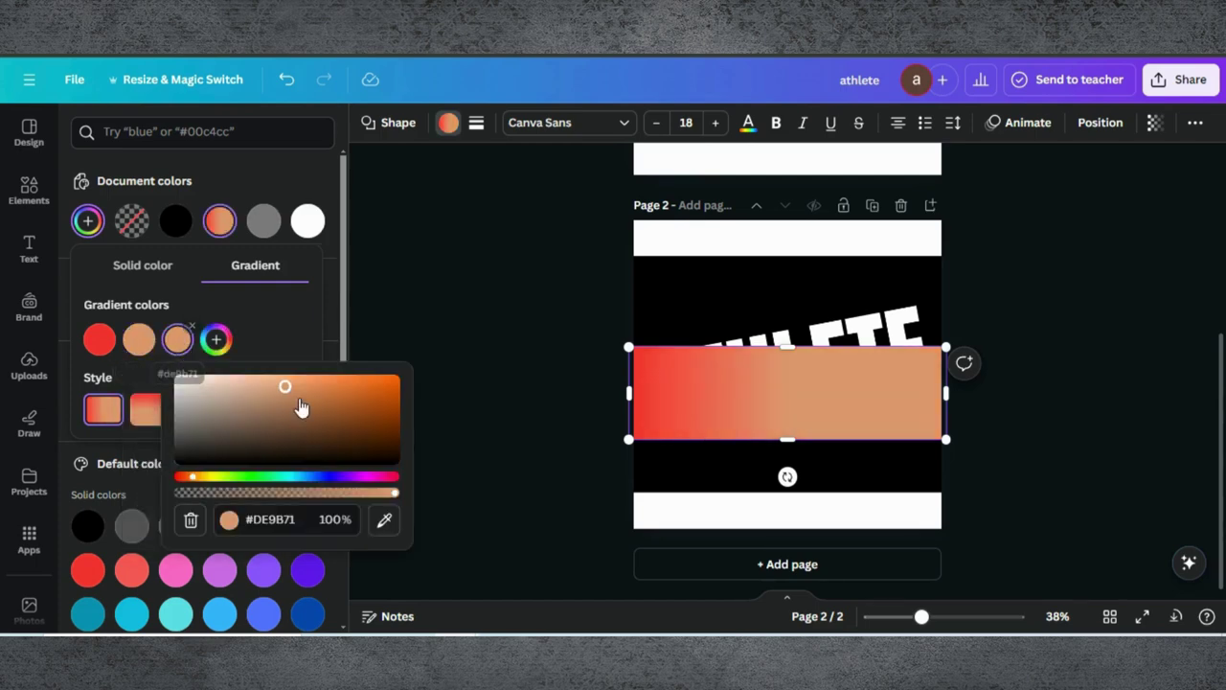
click(354, 392)
click(378, 395)
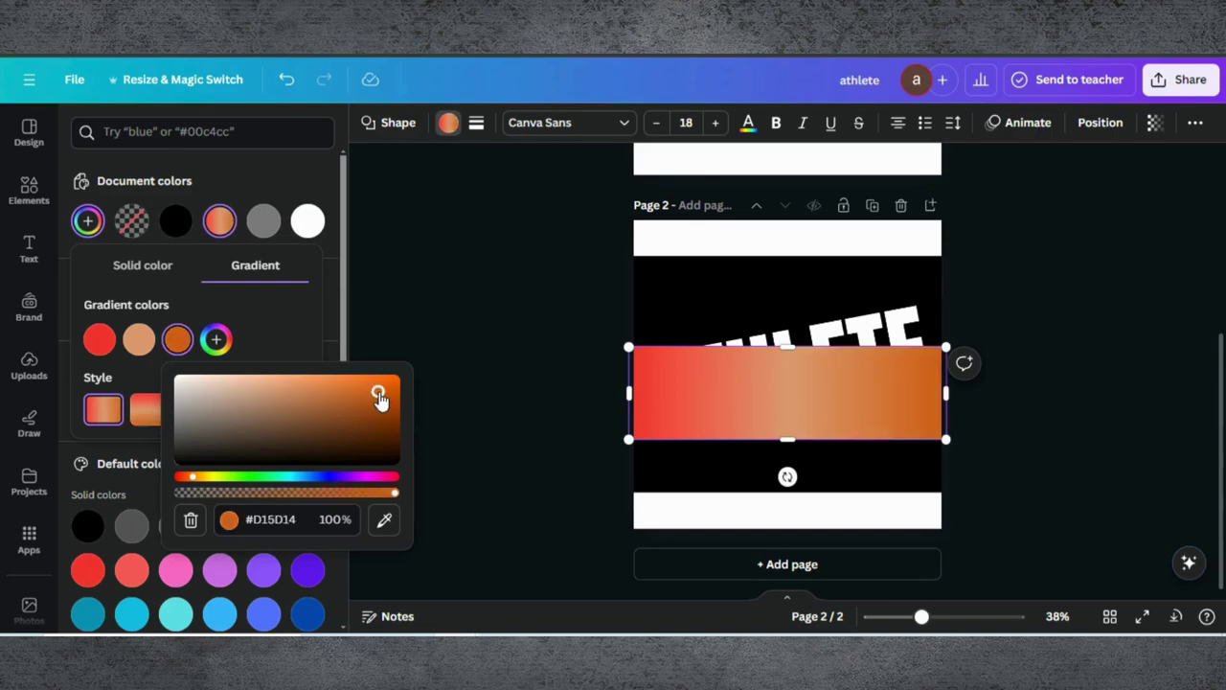
click(313, 477)
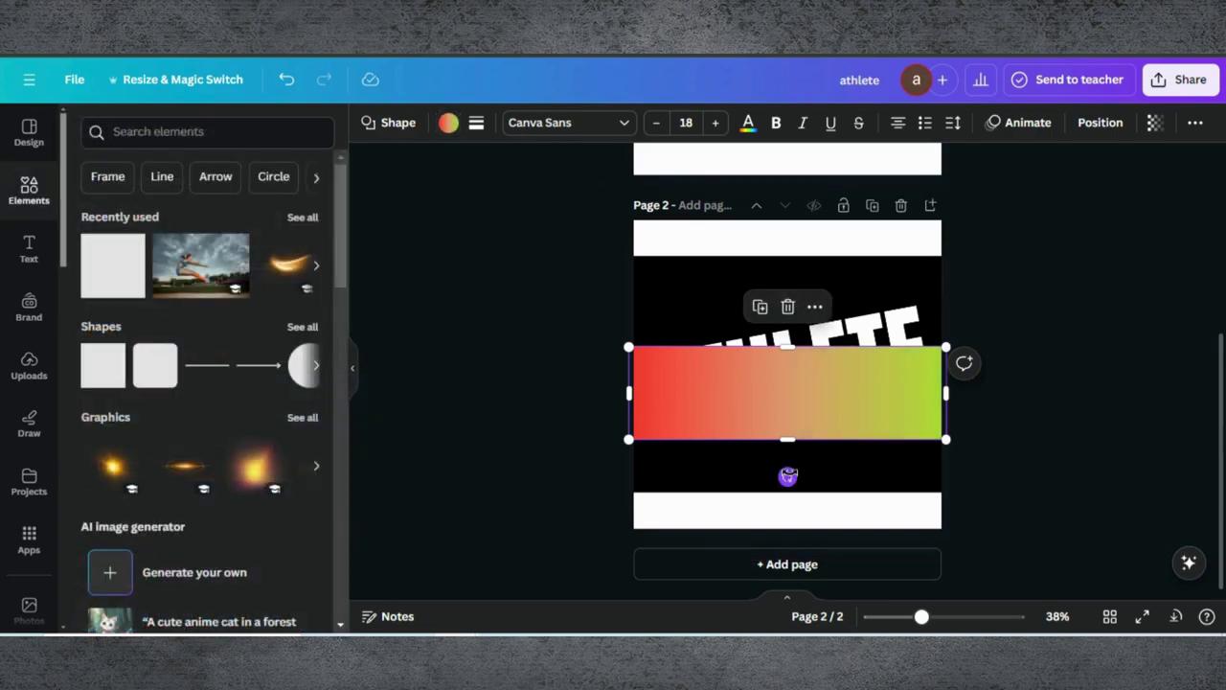
Step: Tilt the gradient band to the slant of the ATHLETE text, centre it over the letters and extend both ends past the page edges
mouse_move(787, 474)
mouse_down()
mouse_move(829, 460)
mouse_move(794, 454)
mouse_up()
drag(819, 386, 815, 361)
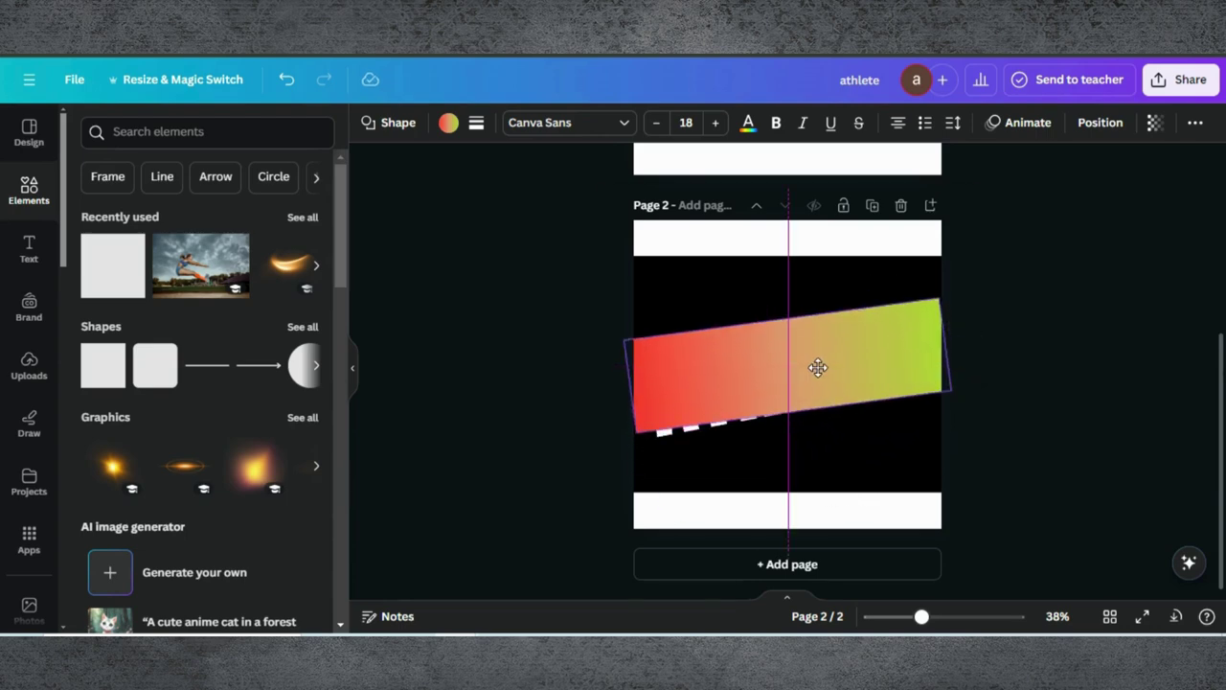
drag(796, 449, 803, 448)
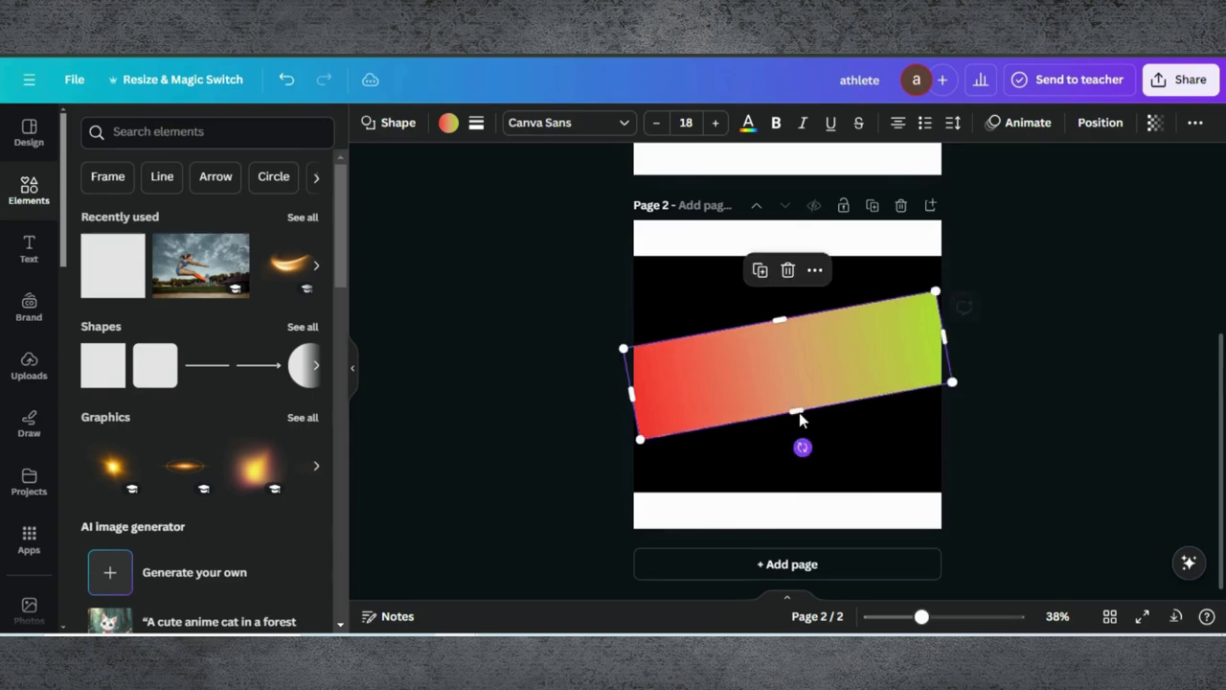
drag(798, 400, 798, 406)
drag(946, 347, 973, 340)
drag(629, 400, 601, 408)
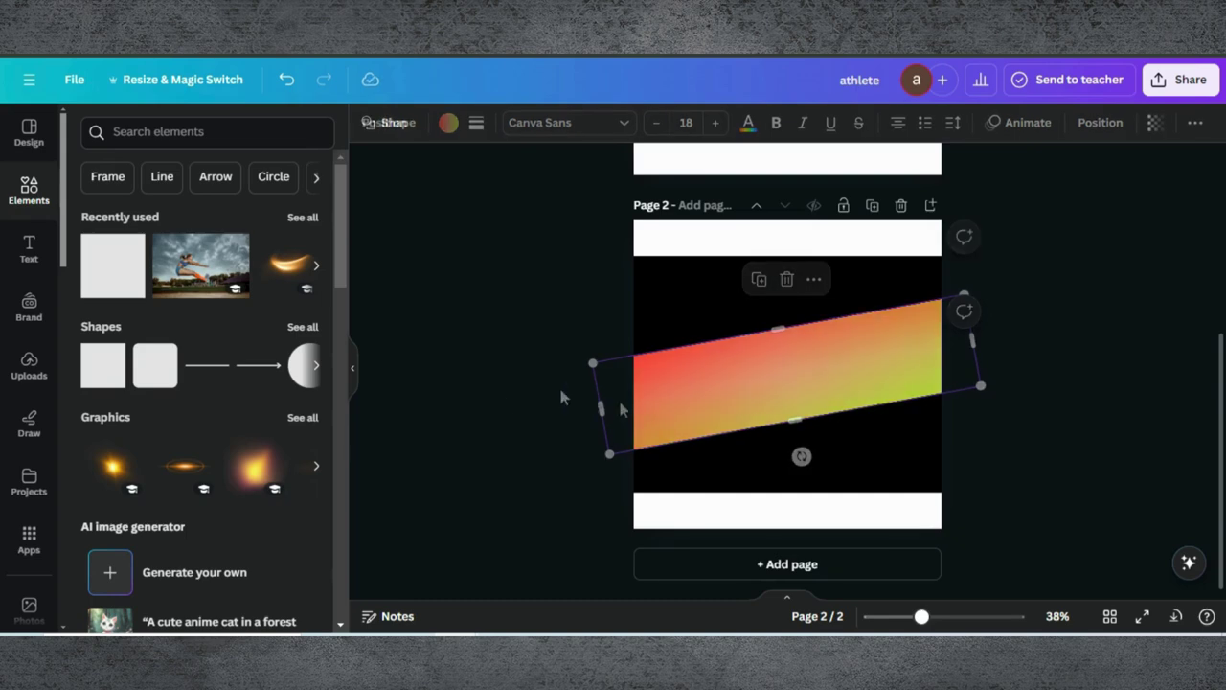
Step: Send the tilted gradient band one layer backward so it fills the cut-out letters of the ATHLETE image
right_click(807, 416)
mouse_move(910, 351)
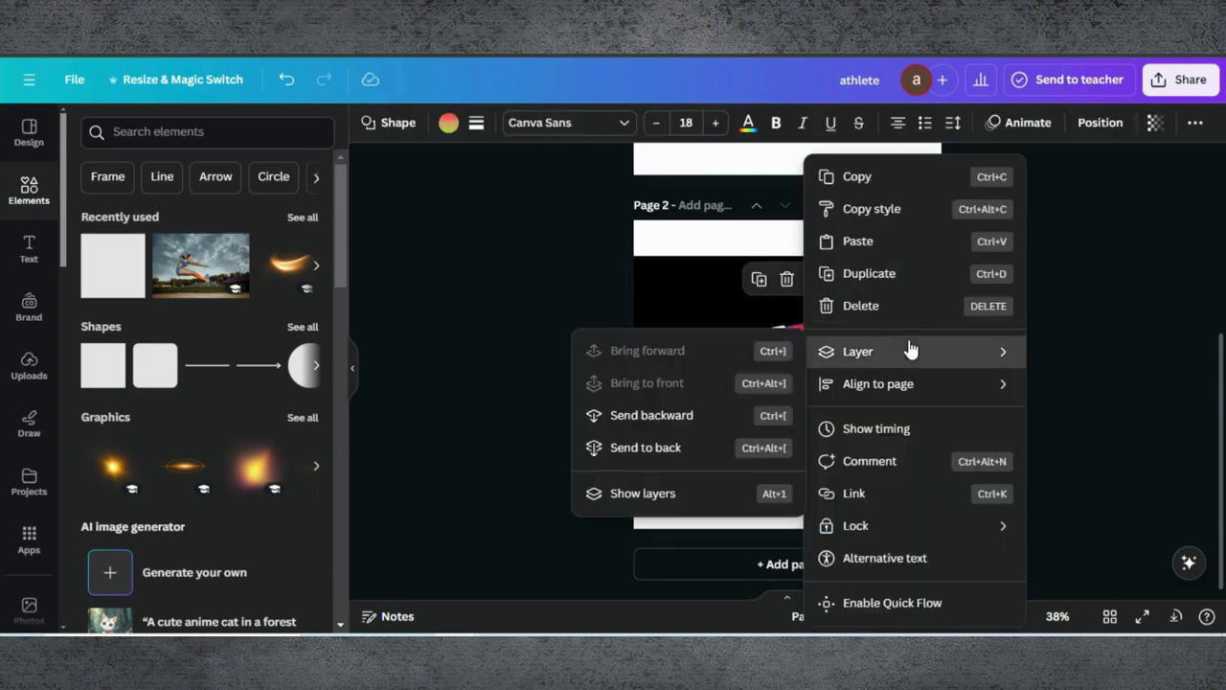
click(668, 422)
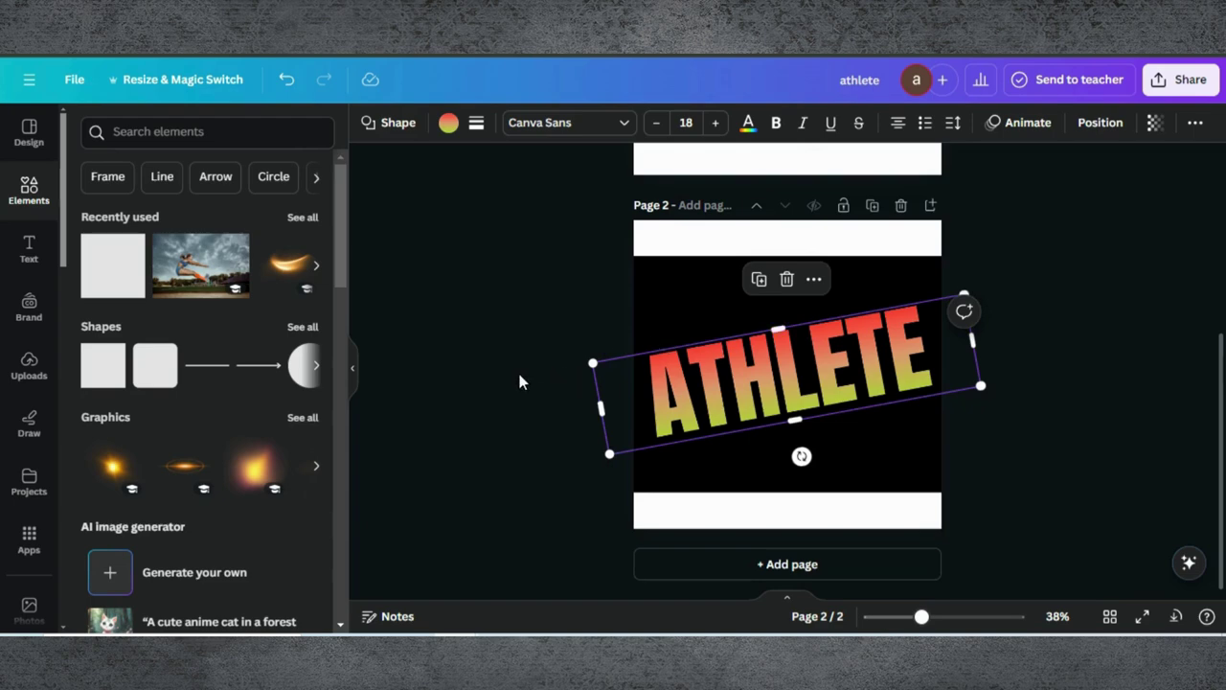
Step: Apply the Violet Duotone effect to the cut-out ATHLETE image on page 2
click(646, 258)
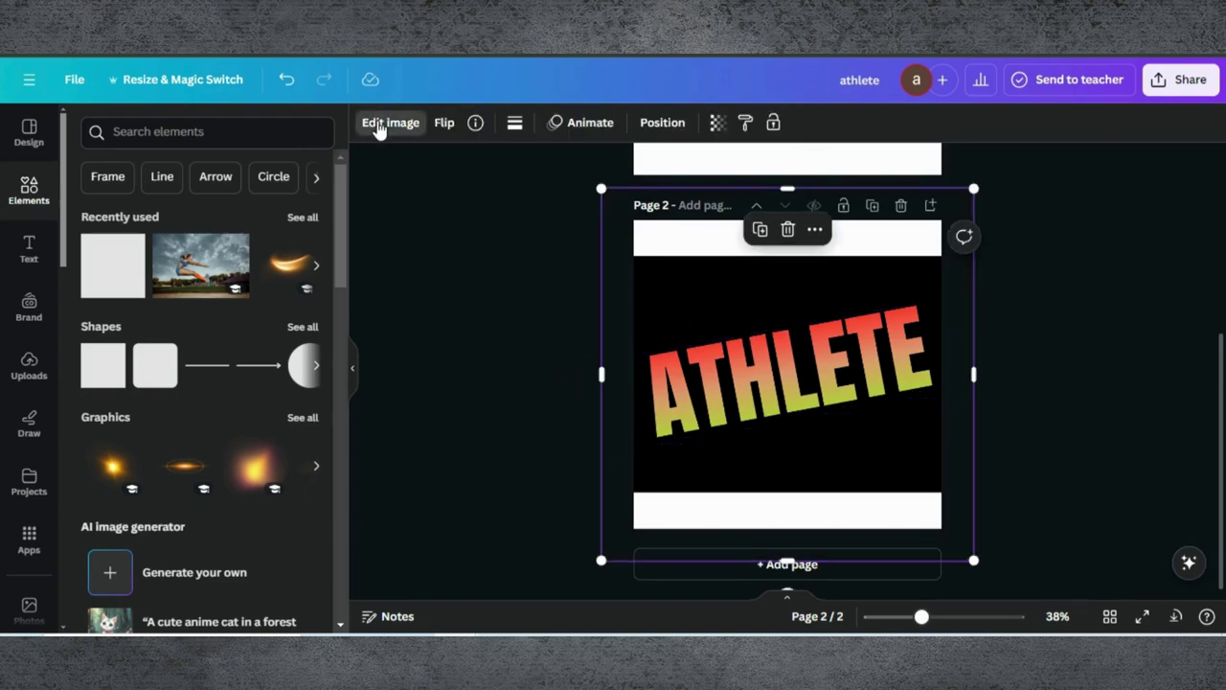
click(379, 130)
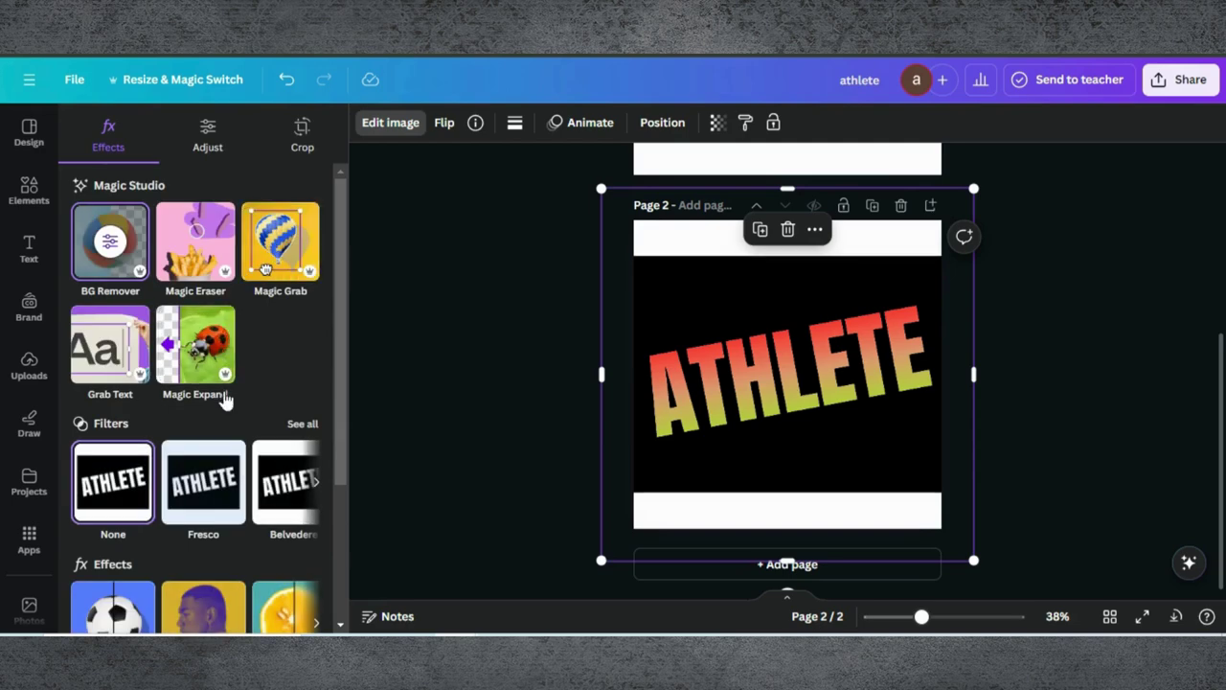
scroll(200, 613, down, 3)
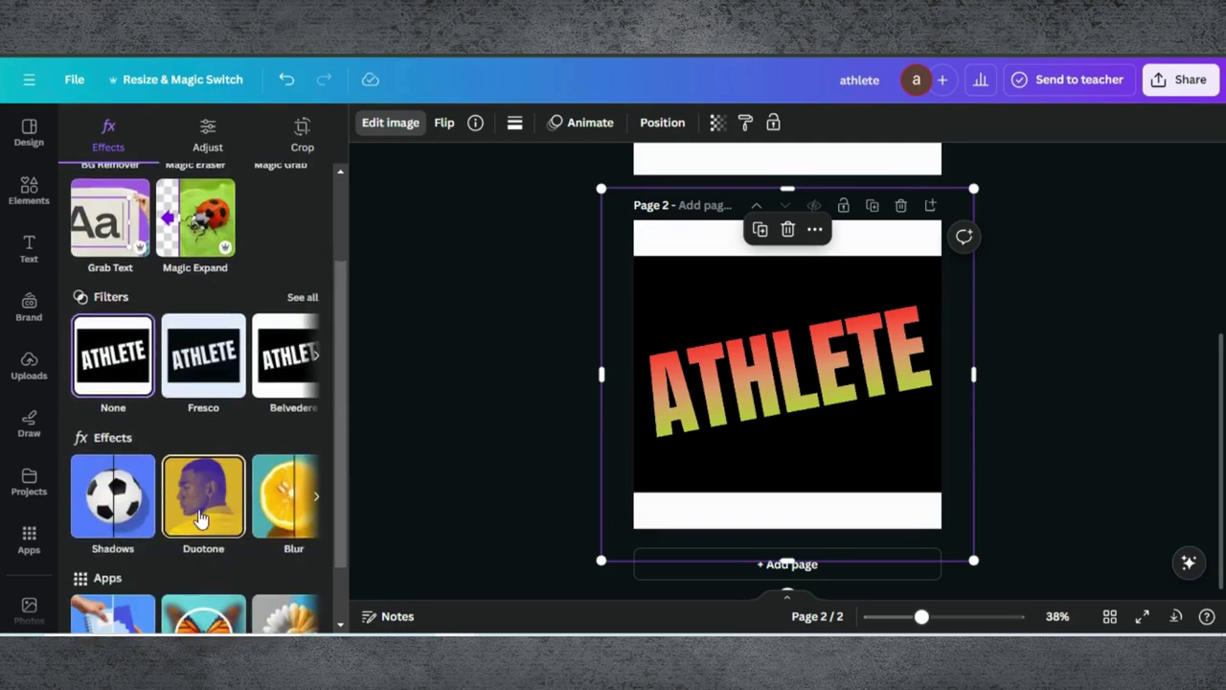
click(199, 518)
click(283, 511)
click(187, 492)
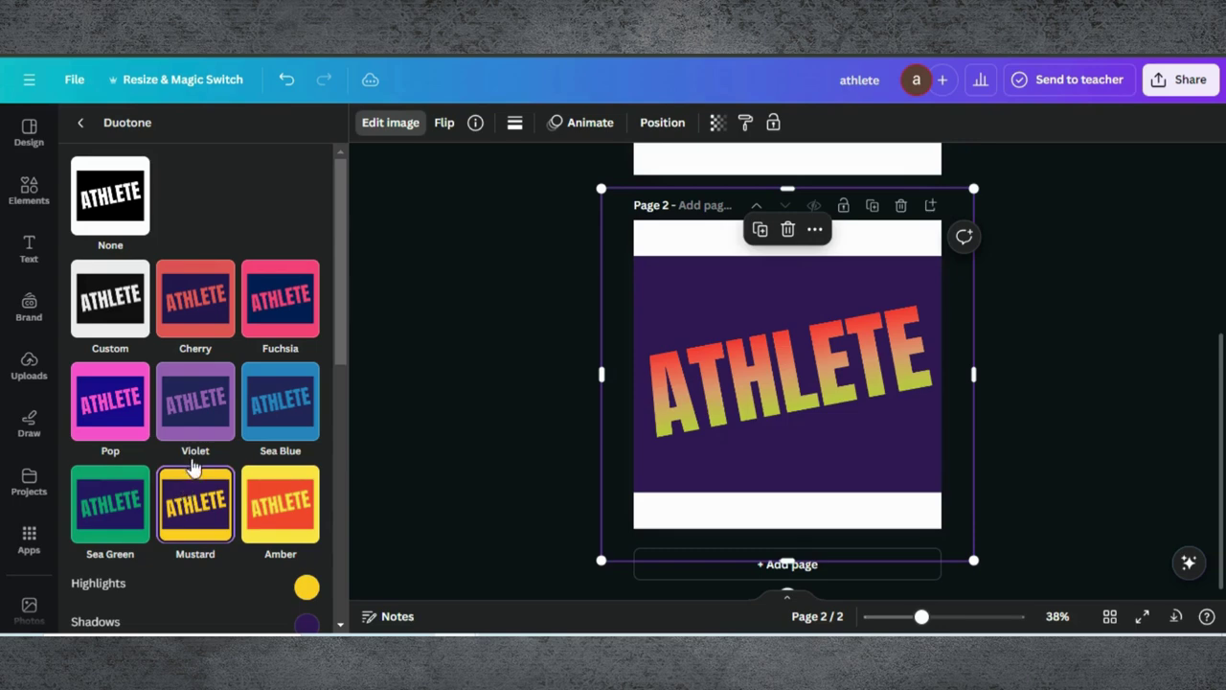
click(195, 436)
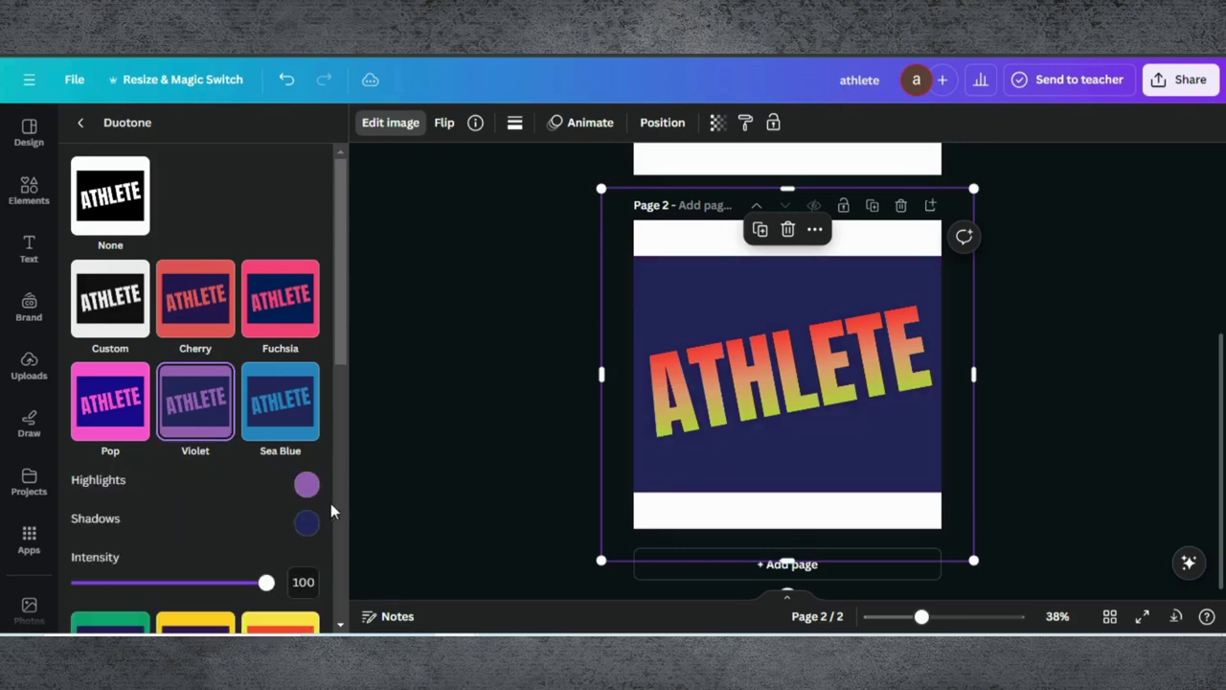
Step: Set both the highlights and the shadows of the ATHLETE image's duotone to white
click(307, 483)
drag(415, 343, 296, 288)
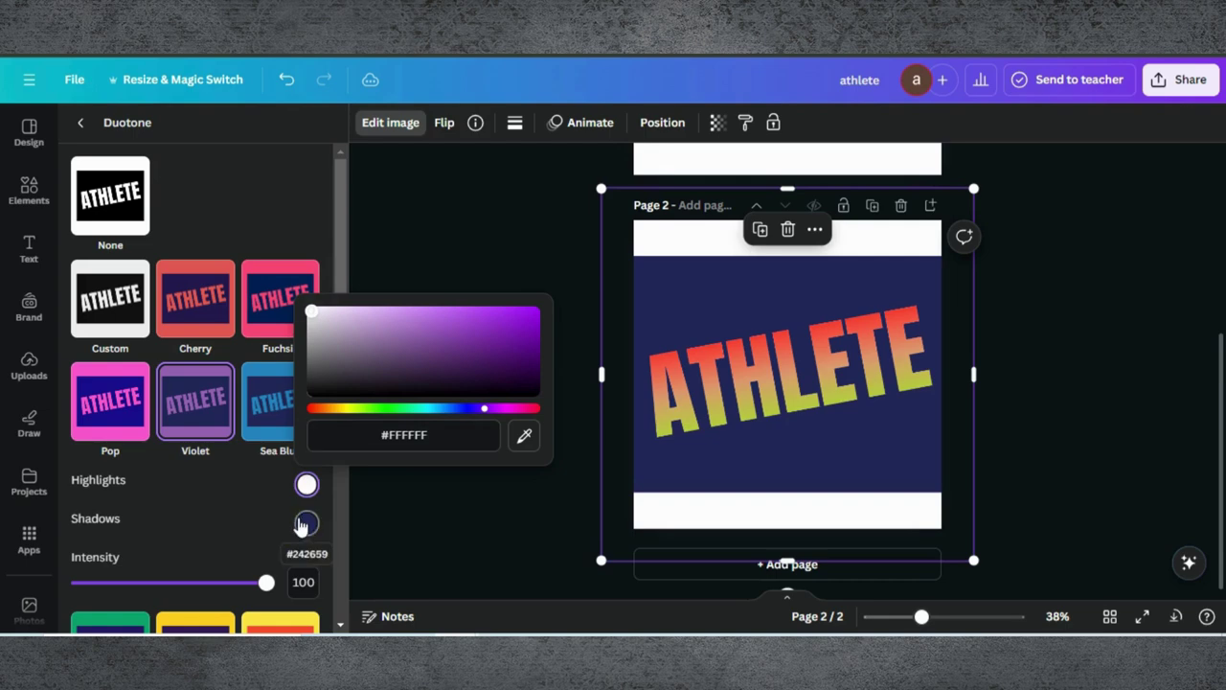
click(302, 524)
drag(310, 352, 295, 352)
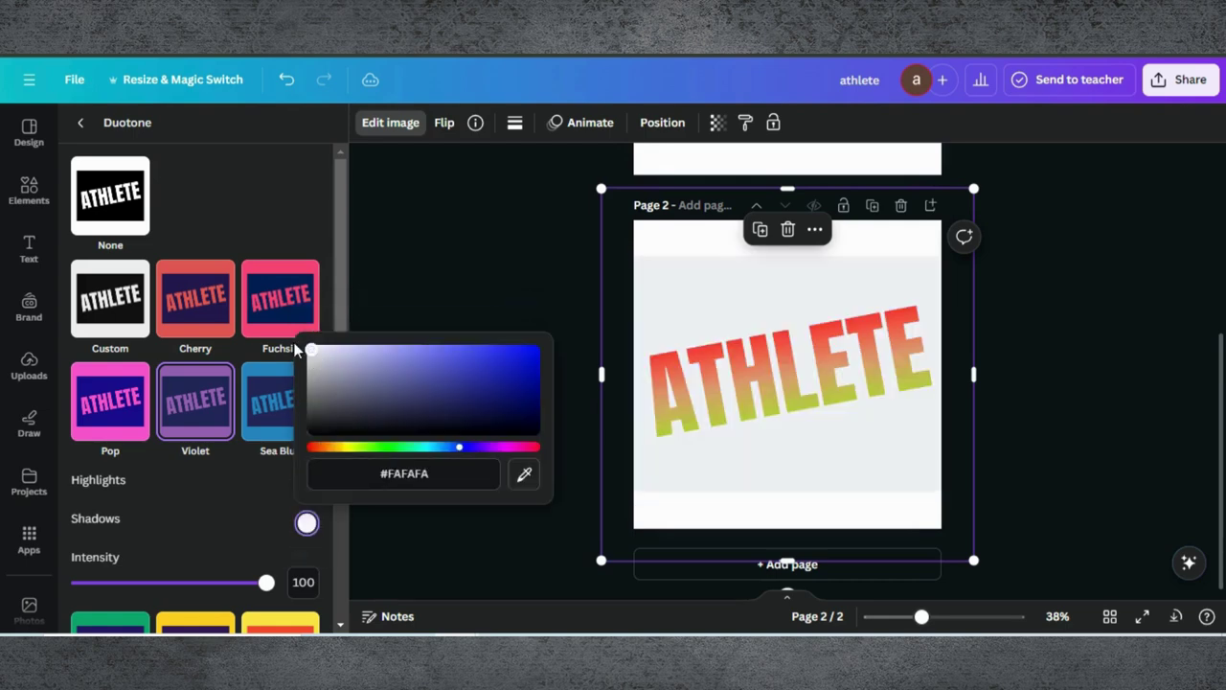
click(430, 262)
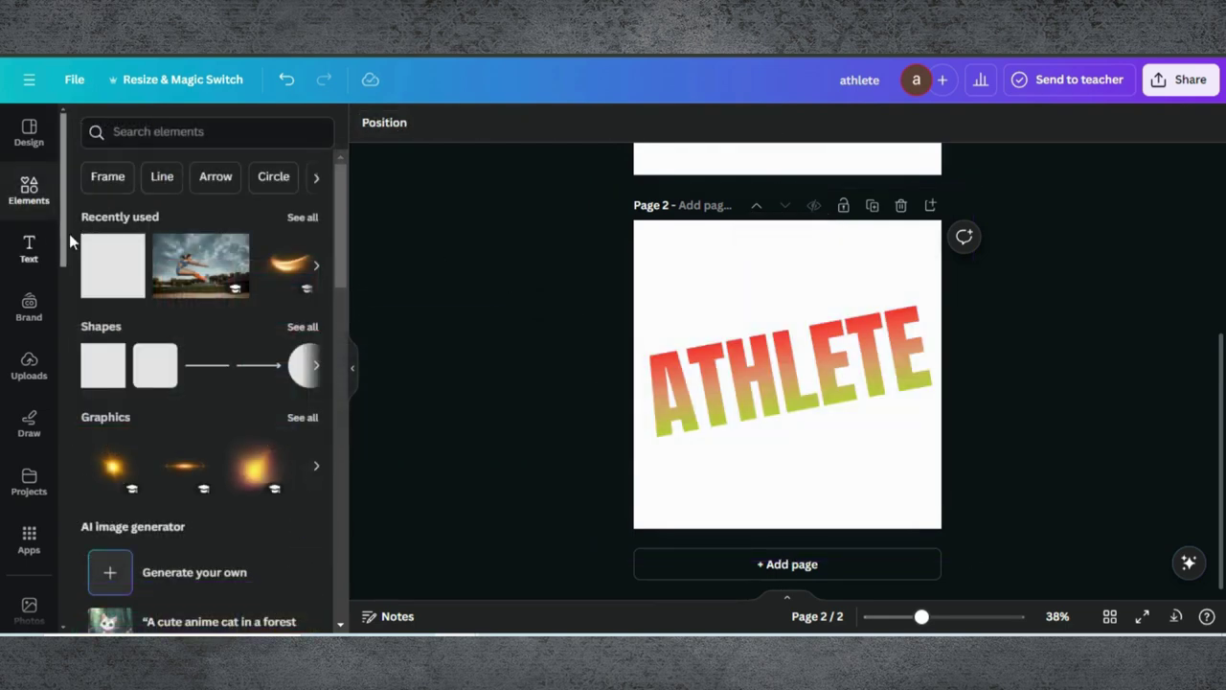
Step: Add the recently used long-jumper photo to page 2 and remove its background
click(201, 273)
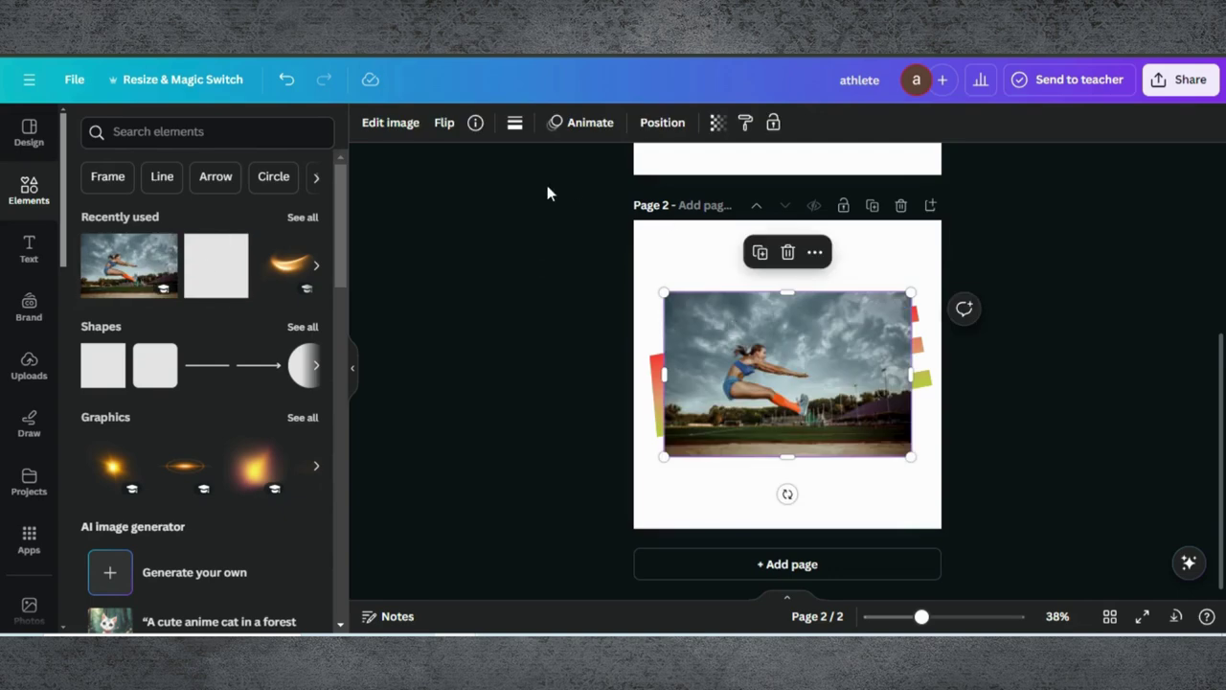
click(402, 124)
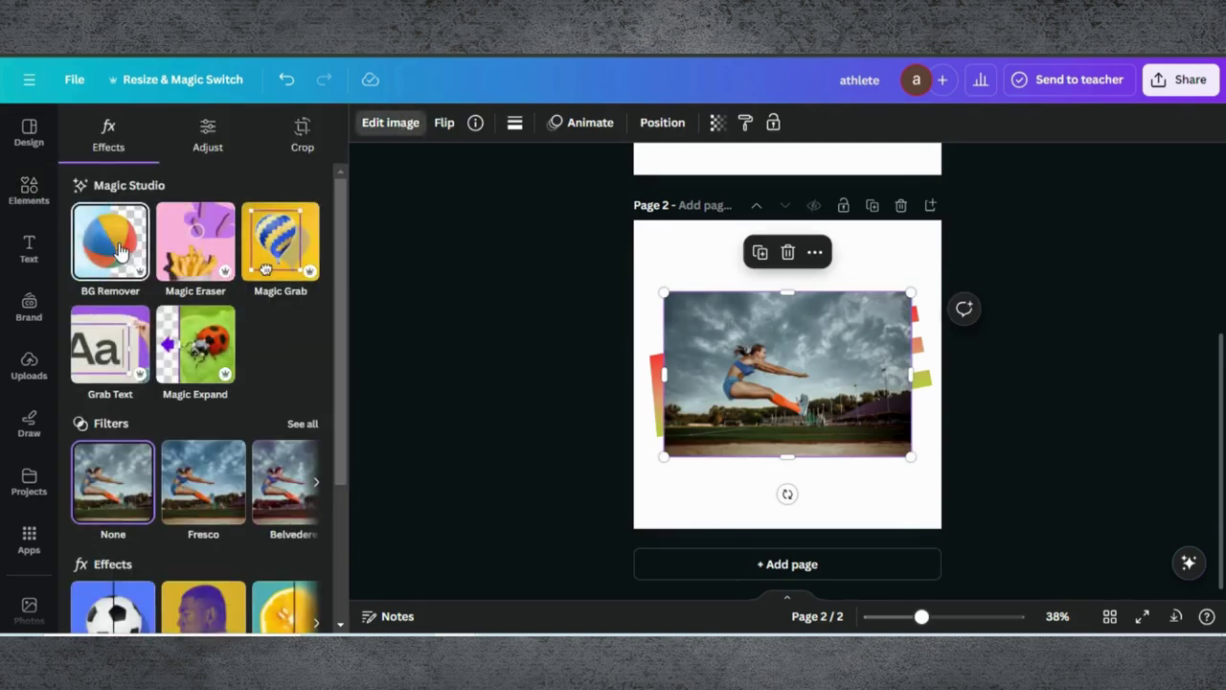
click(119, 251)
Step: Crop the empty space from both sides of the long-jumper cut-out and enlarge the figure over the lettering
drag(909, 379, 816, 379)
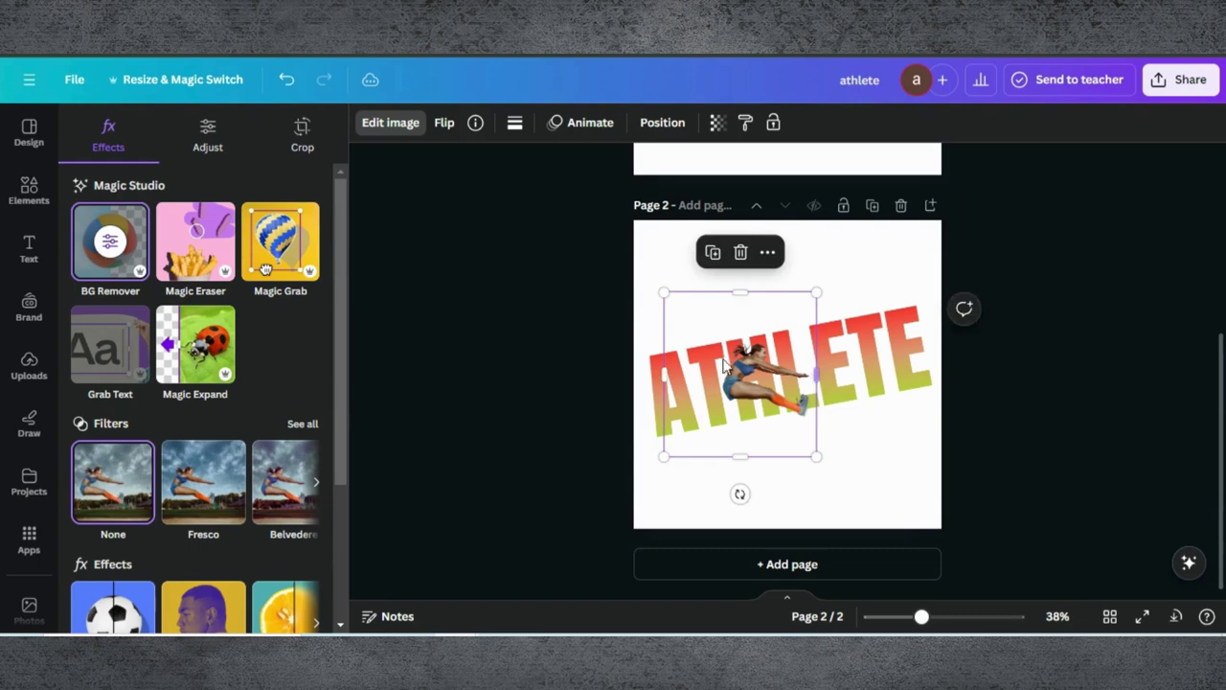
drag(663, 374, 714, 373)
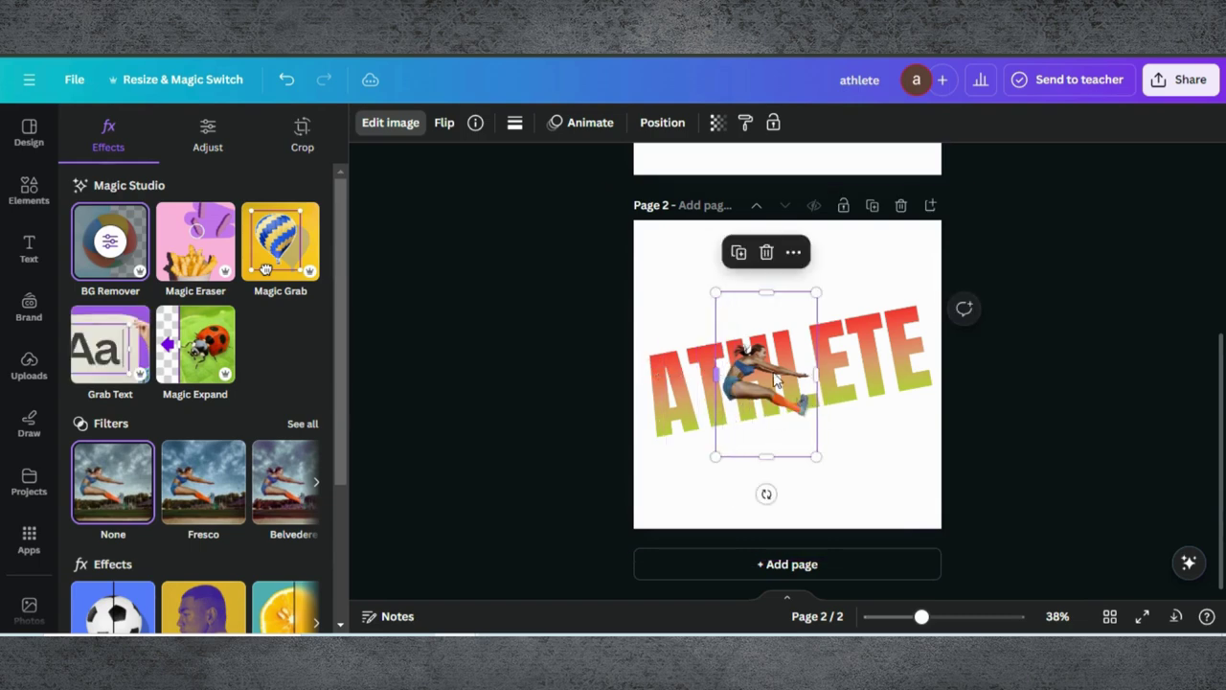
drag(815, 455, 963, 400)
drag(836, 292, 951, 245)
Step: Rotate the long-jumper cut-out counter-clockwise and position it over the middle and right-hand letters of ATHLETE
drag(778, 335, 752, 348)
drag(791, 537, 829, 504)
drag(776, 388, 777, 382)
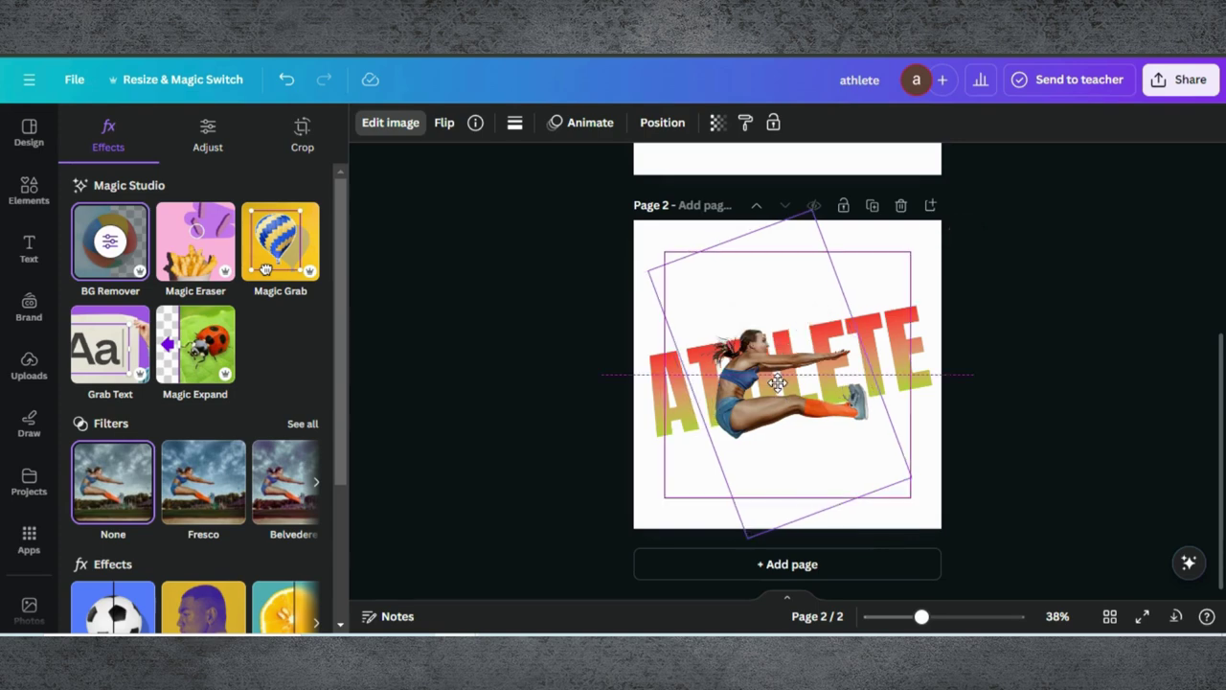
drag(777, 383, 803, 379)
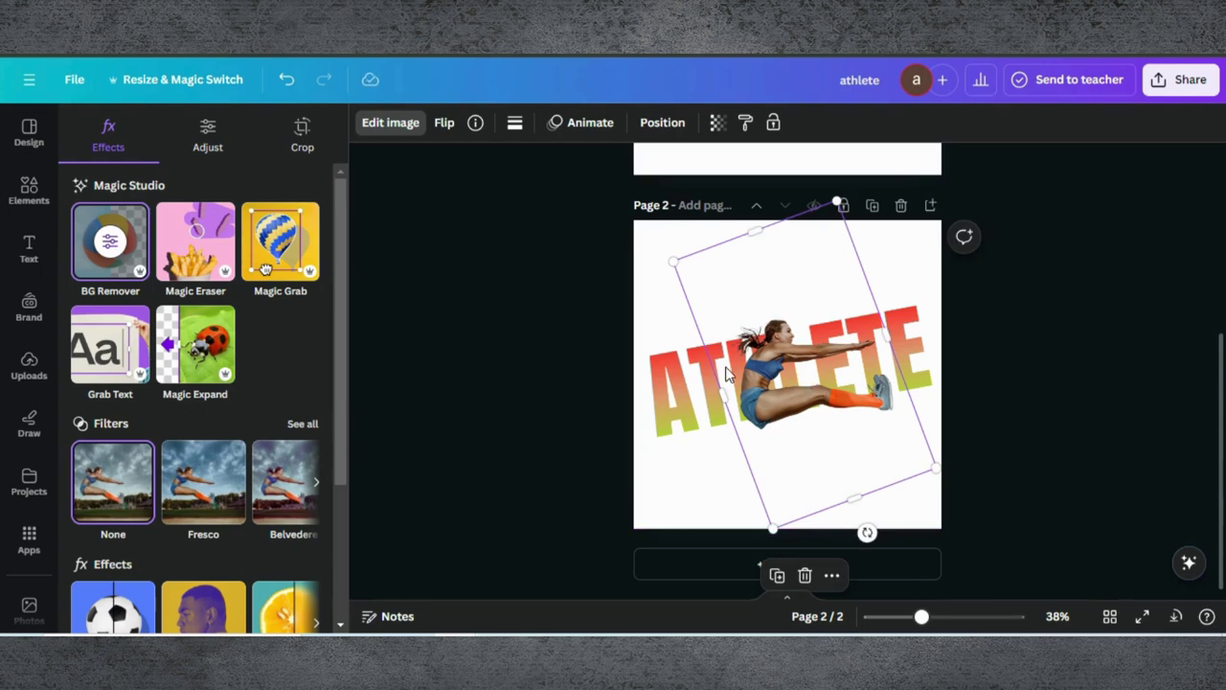
Step: Send the long-jumper one layer backward behind the ATHLETE image, and align a duplicate in front exactly over it
right_click(777, 364)
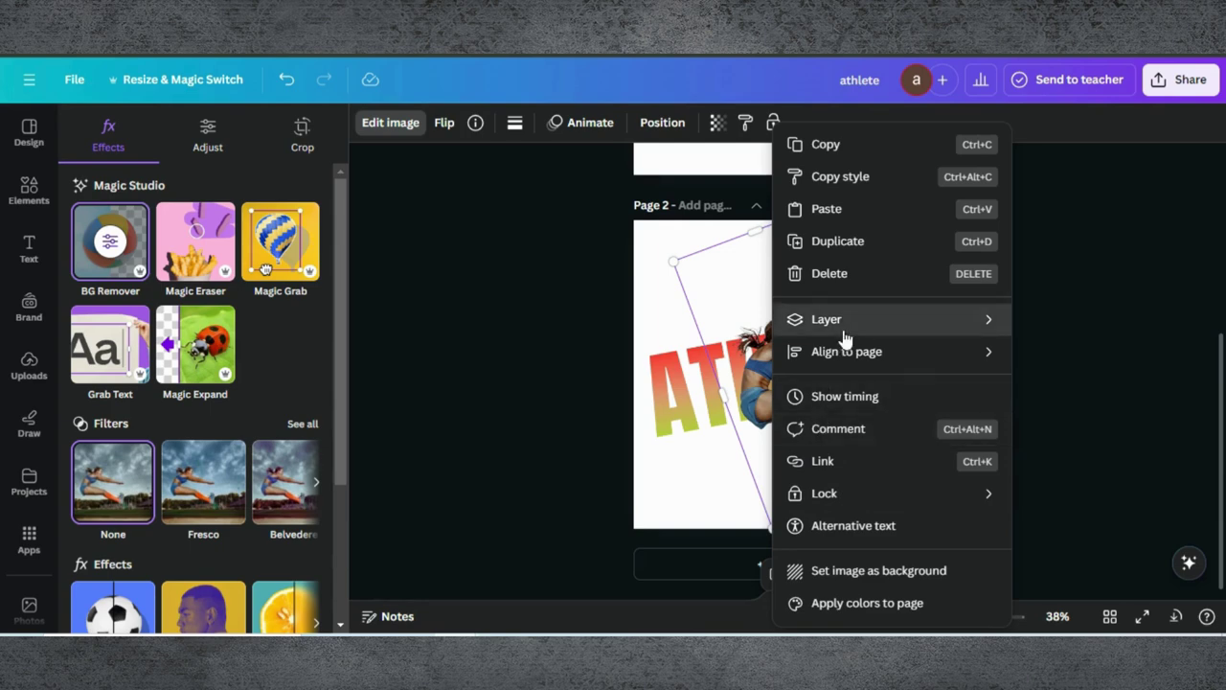
mouse_move(842, 323)
click(681, 386)
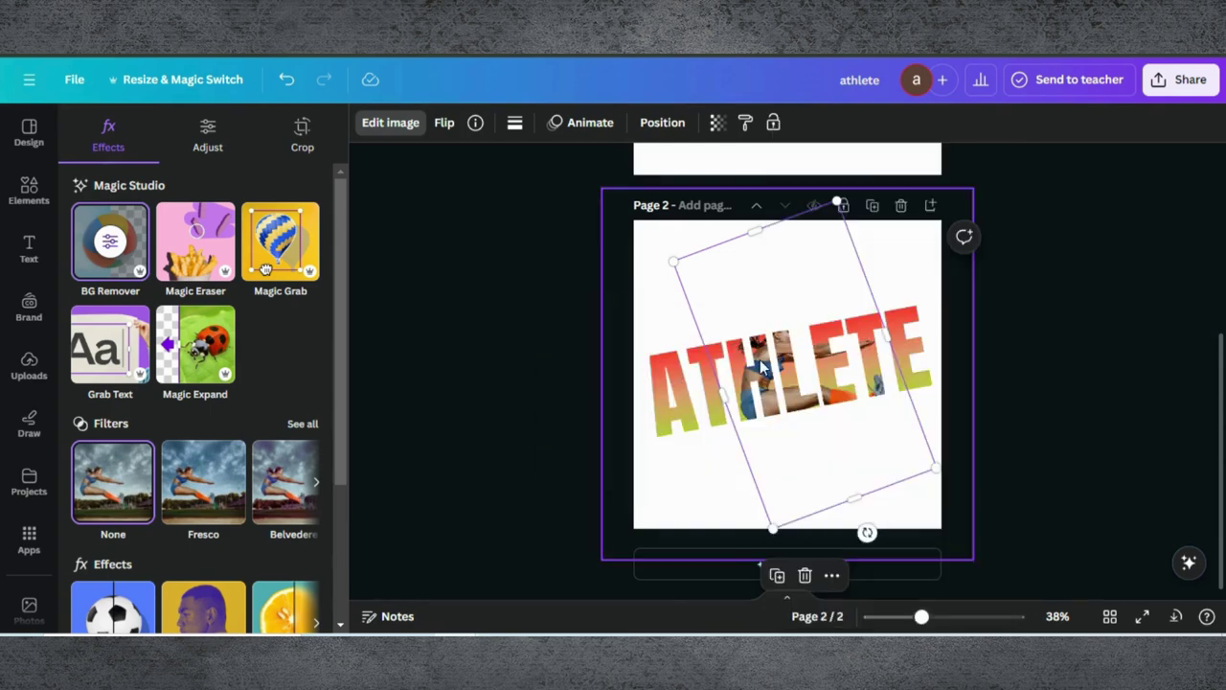
click(776, 576)
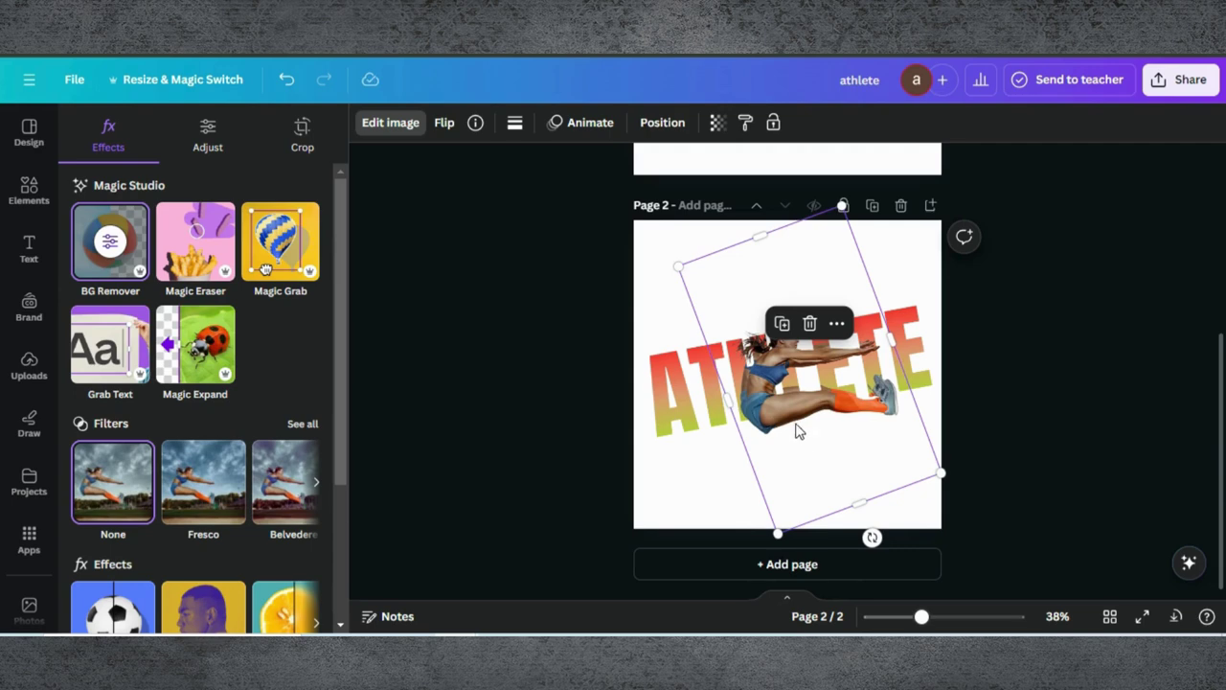
drag(772, 396, 796, 388)
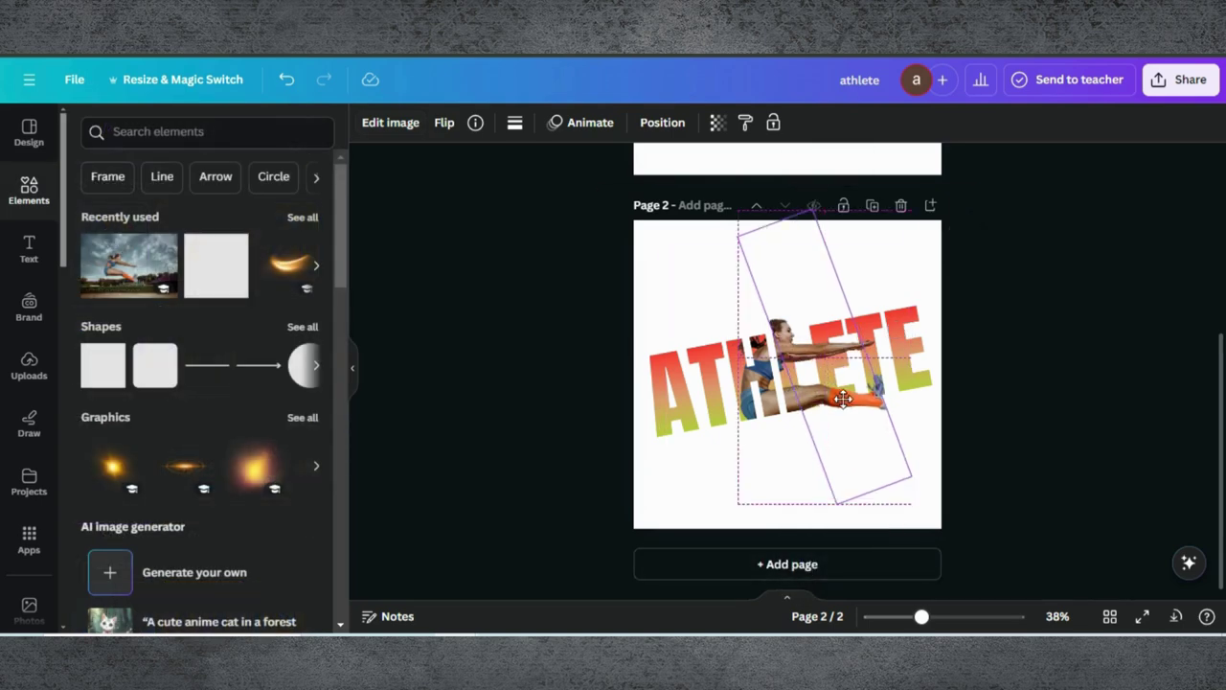
Step: Crop the front copy of the long-jumper to the upper part with the head and outstretched arms
drag(849, 427, 815, 342)
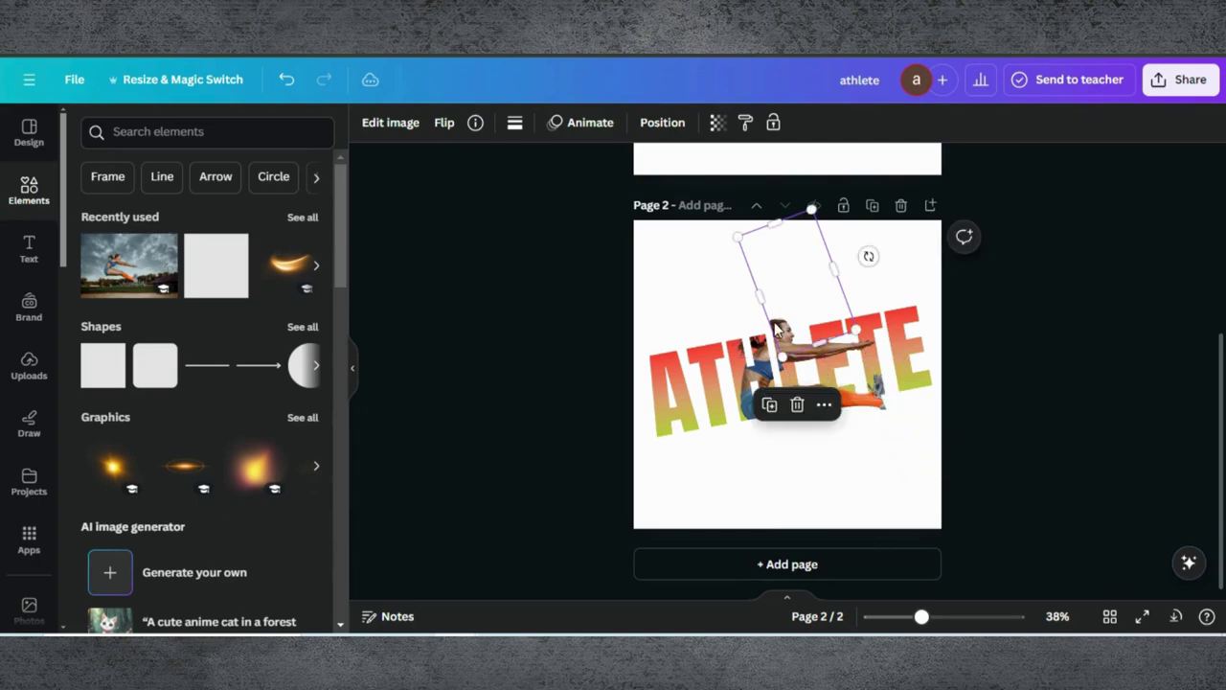
mouse_move(754, 300)
mouse_down()
mouse_move(804, 335)
mouse_move(757, 300)
mouse_up()
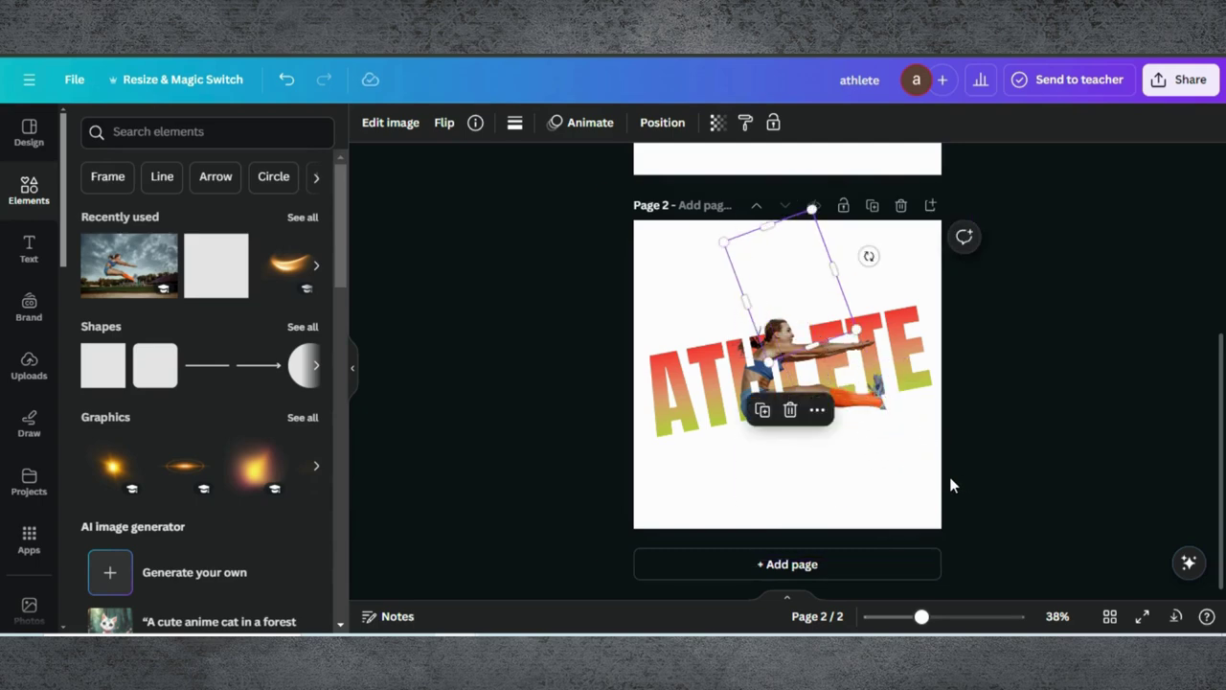
drag(810, 346, 815, 359)
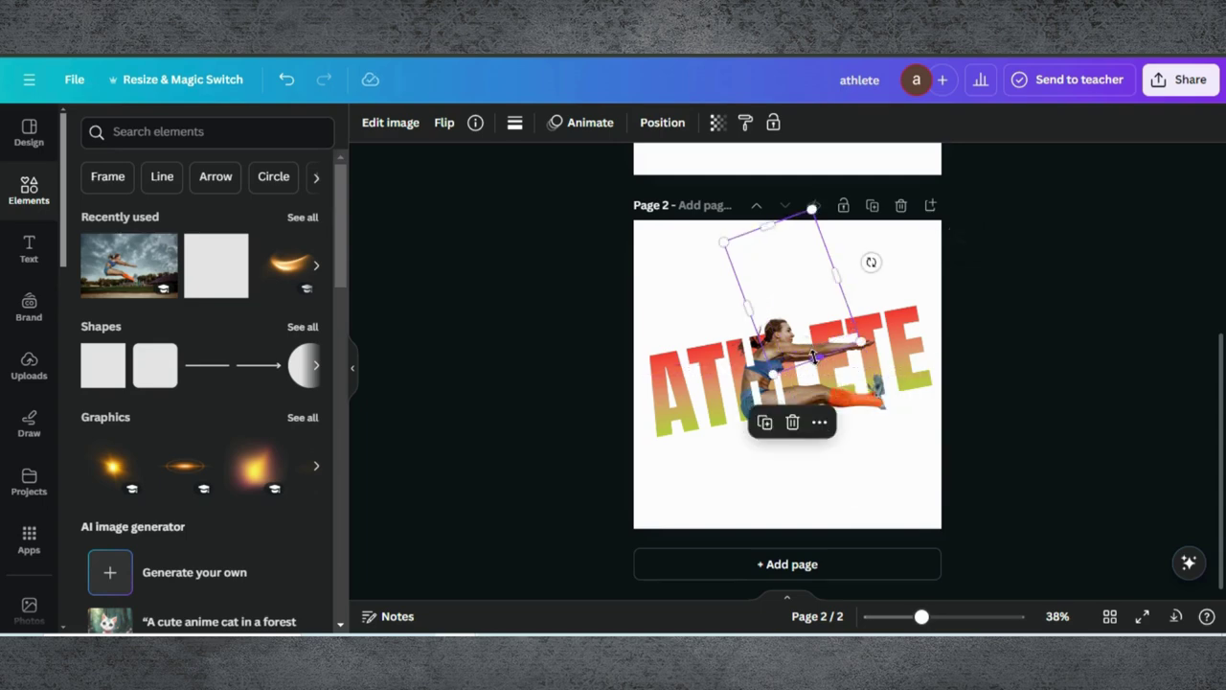
Step: Widen the crop of the front leg copy to include the whole shoe, and check the page's layer order
click(728, 480)
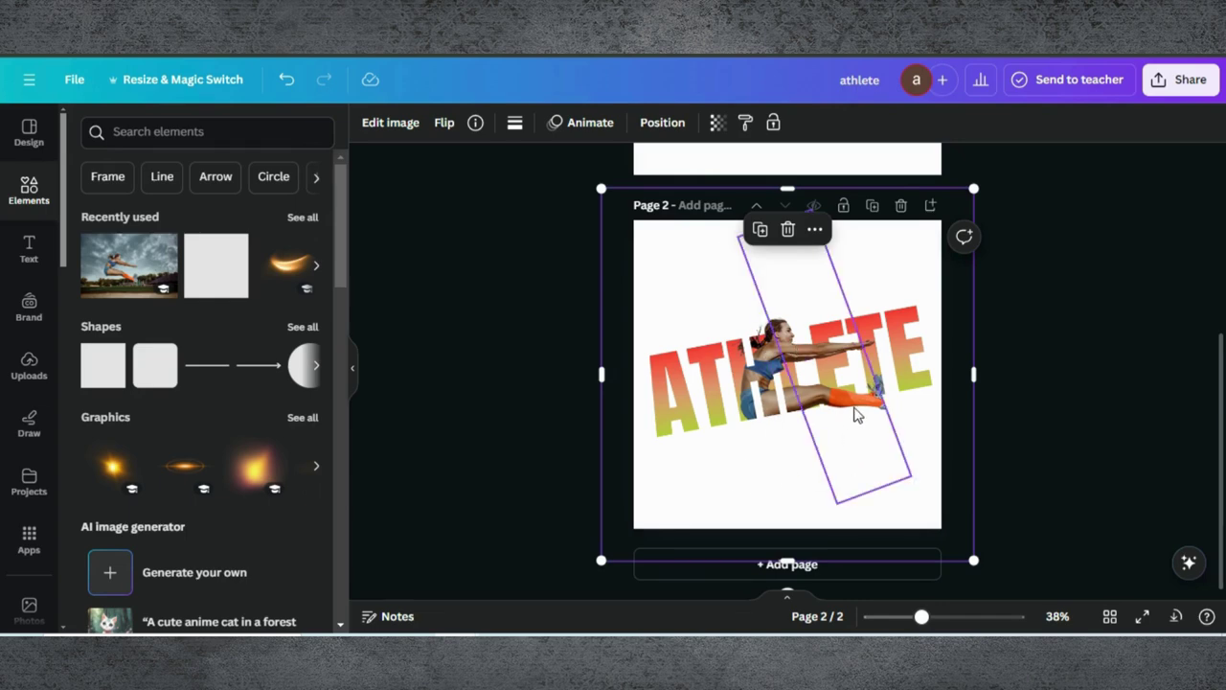
click(871, 407)
drag(868, 341, 873, 342)
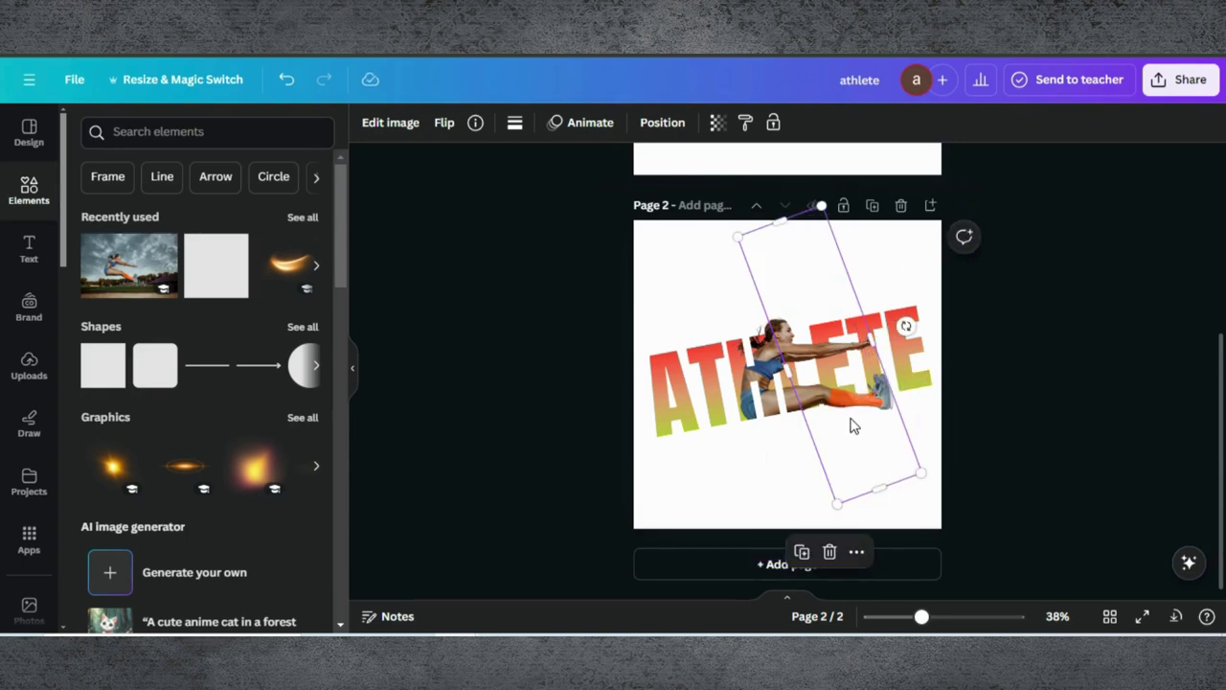
click(662, 121)
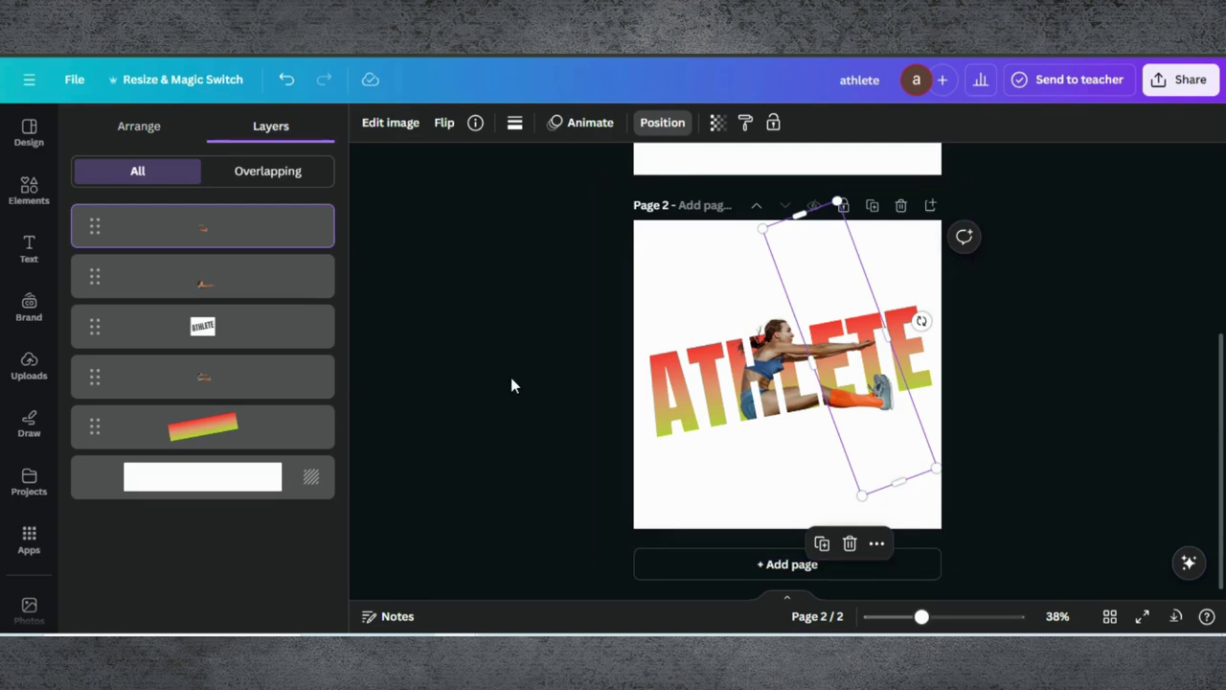
click(511, 385)
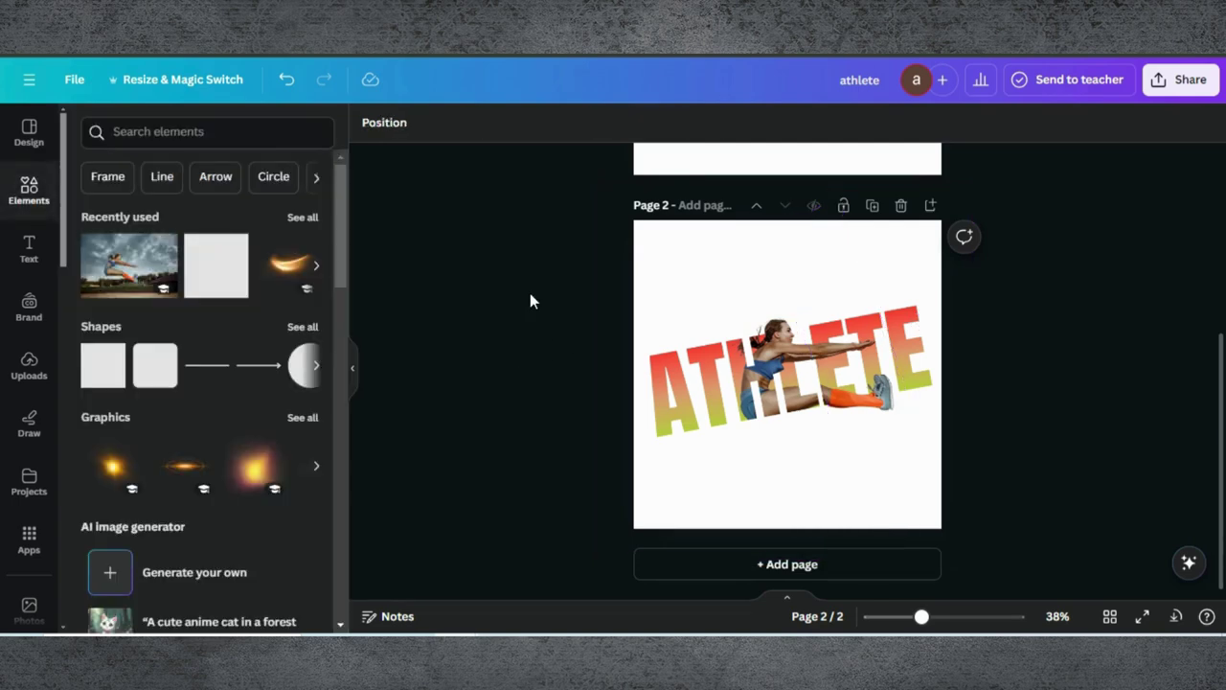
Step: Download only page 2 of the design as a PNG
click(1182, 78)
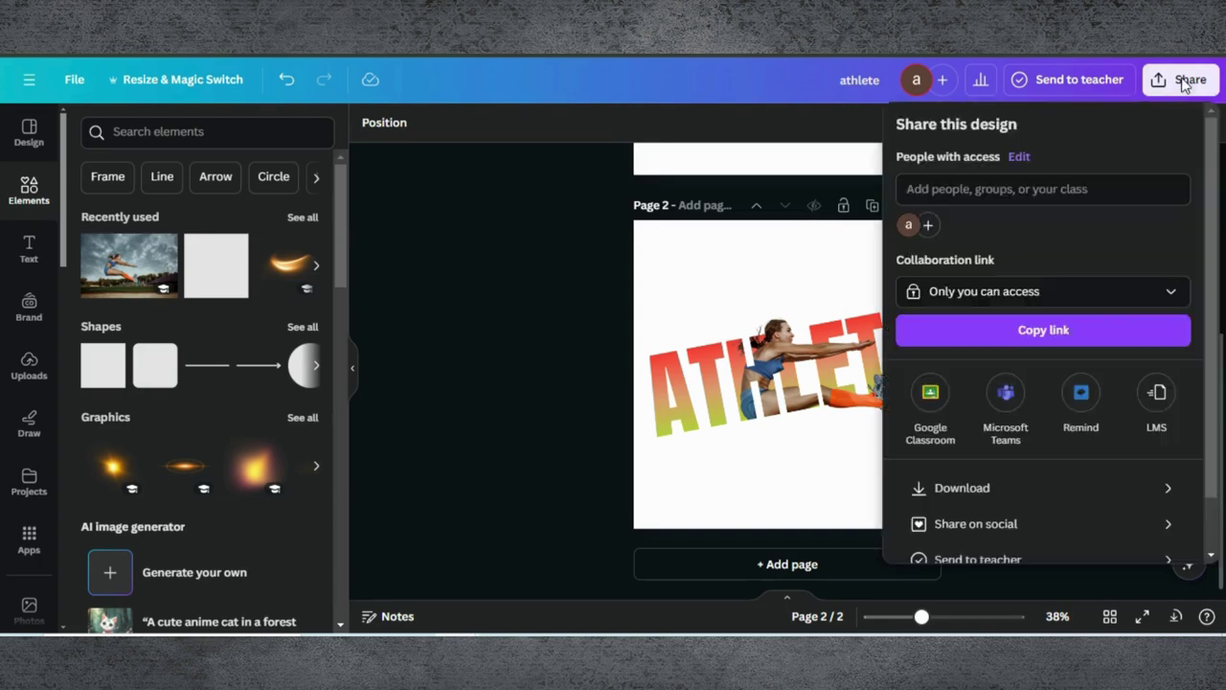
click(958, 427)
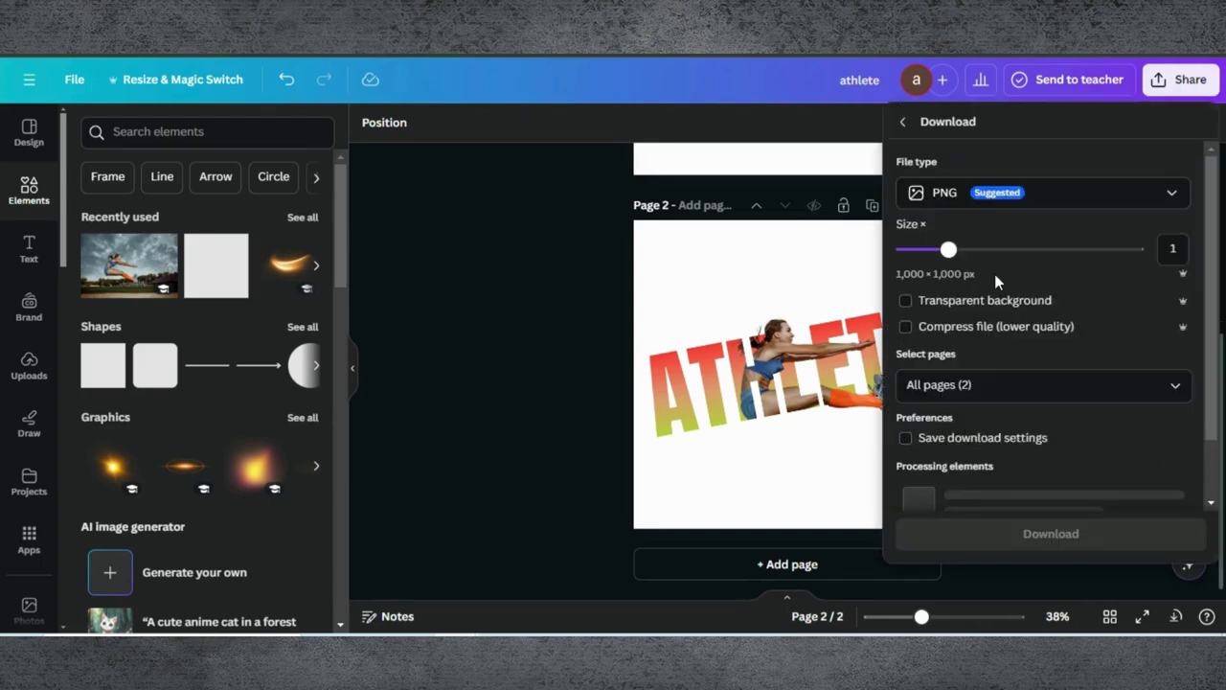
click(987, 384)
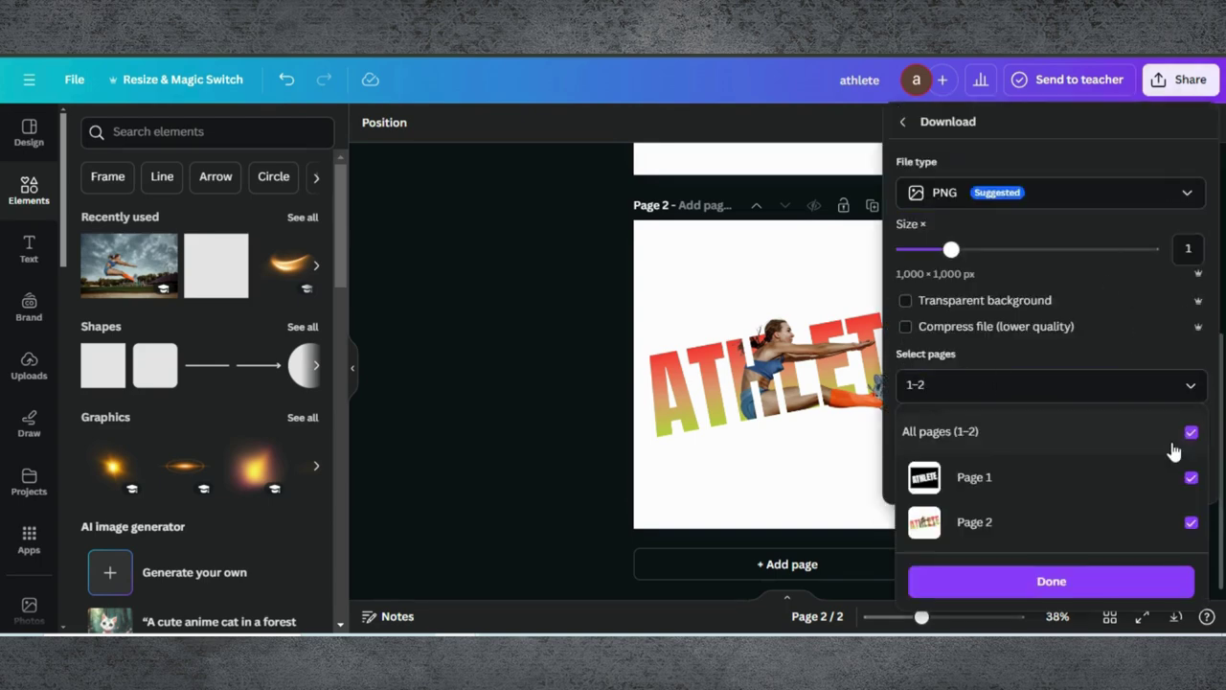
click(1190, 437)
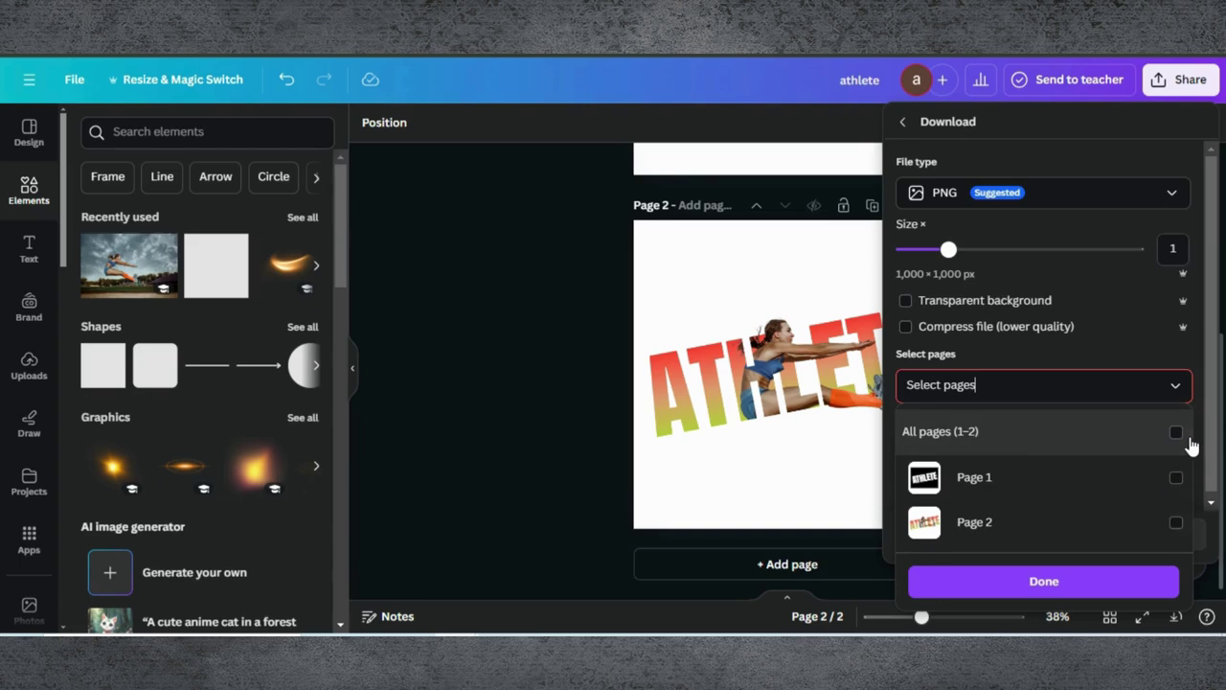
click(1188, 525)
click(1082, 581)
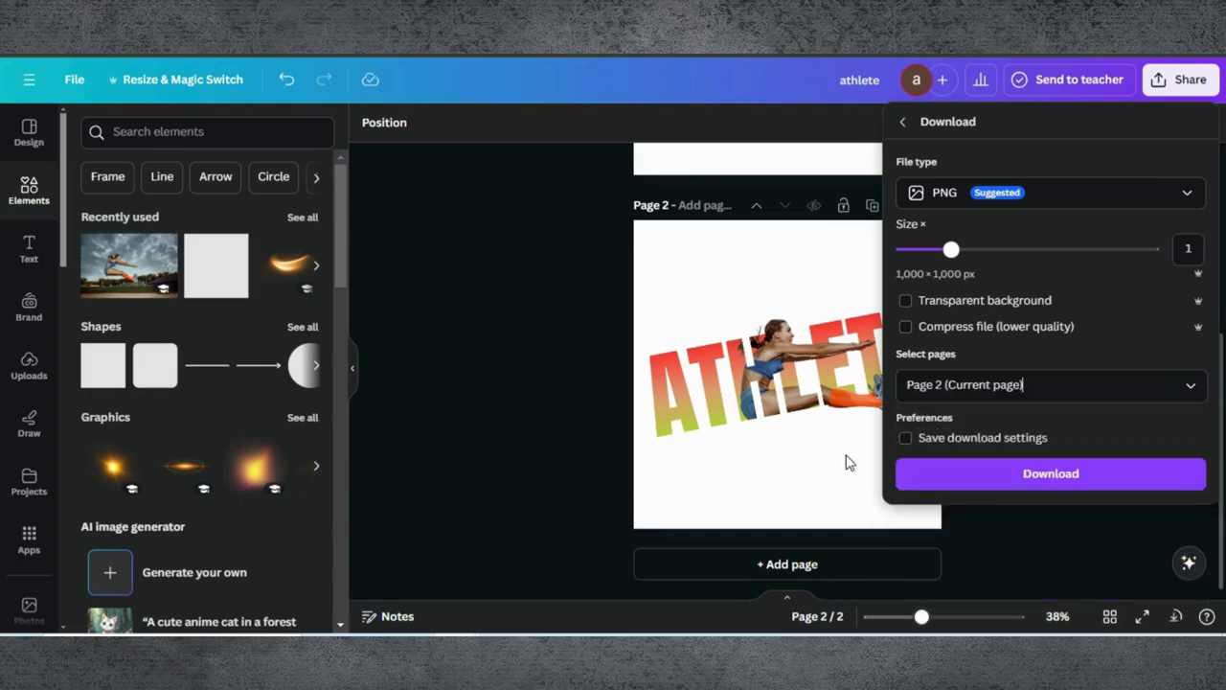
click(1004, 479)
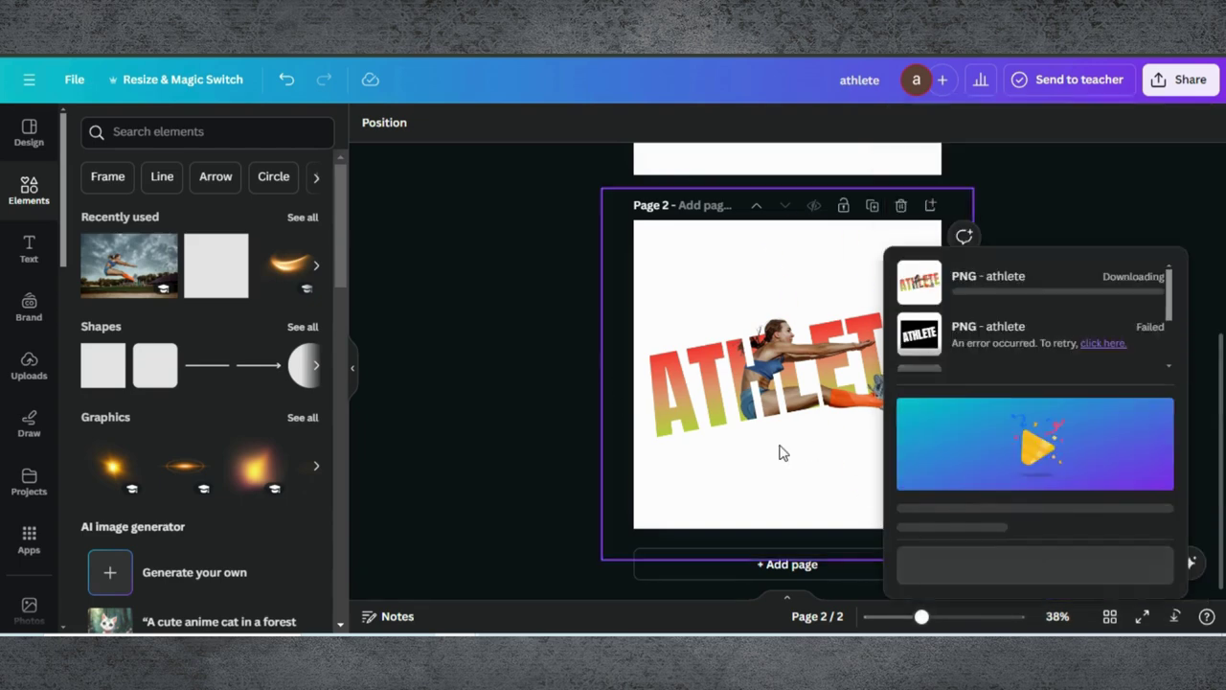